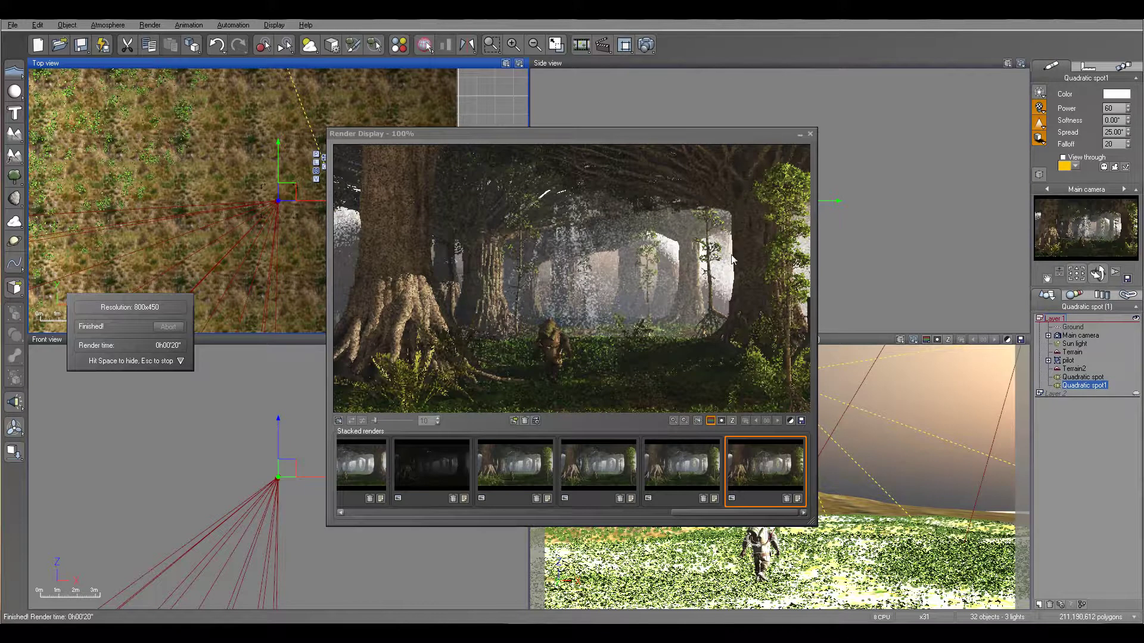
# Step: Close the render and drop the Quadratic spot light's Power from 140 to 100
pyautogui.click(810, 134)
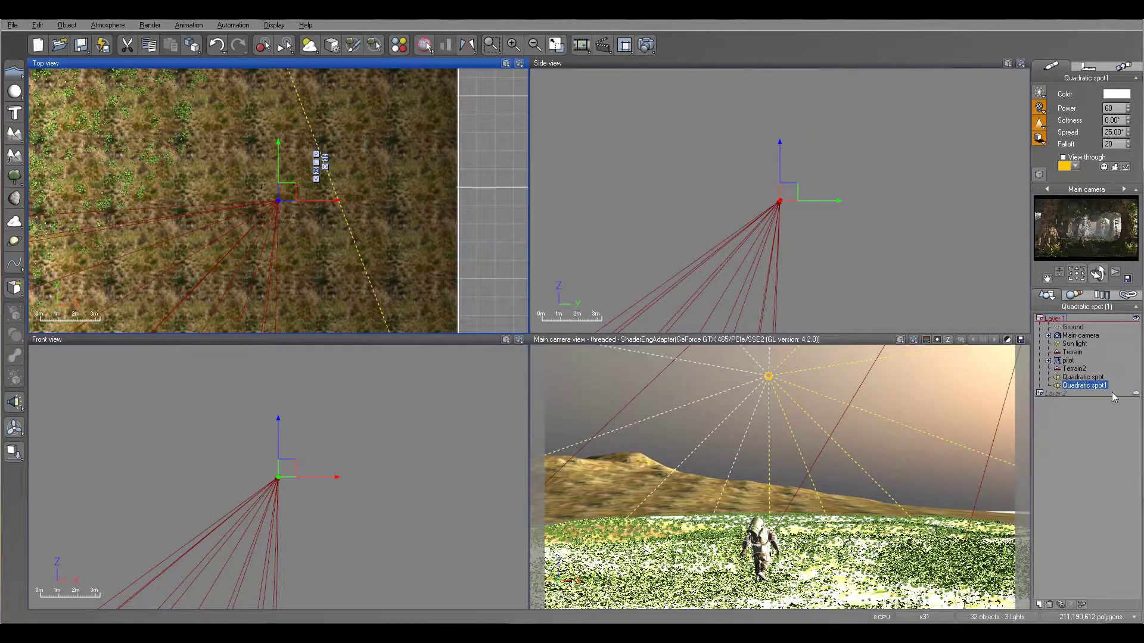
pyautogui.click(1083, 377)
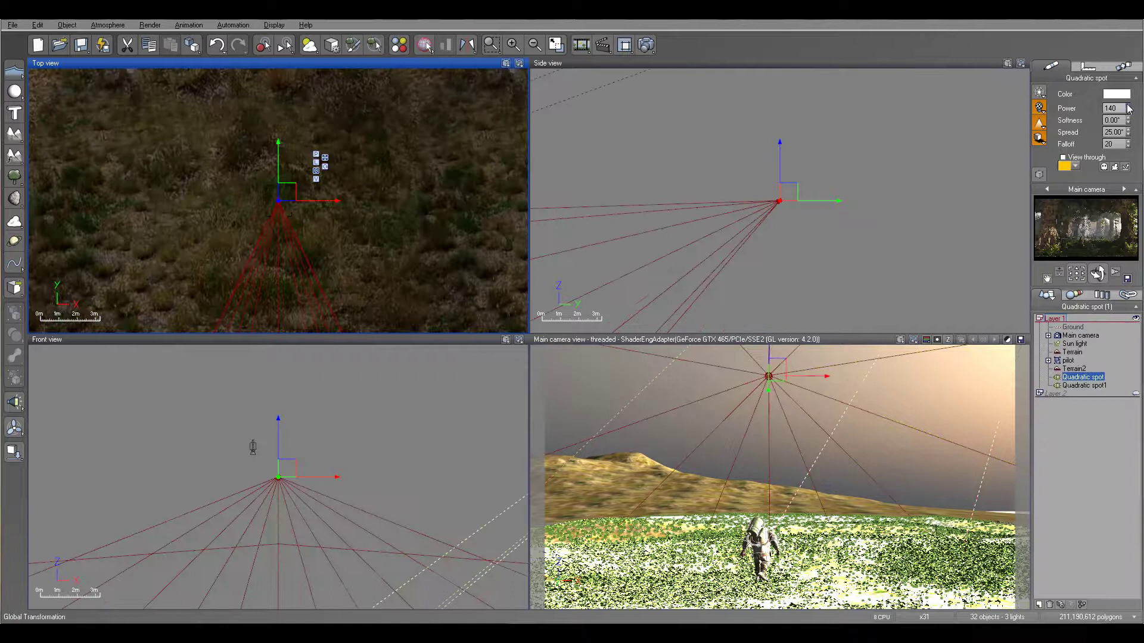
pyautogui.moveTo(1128, 108); pyautogui.dragTo(1127, 115)
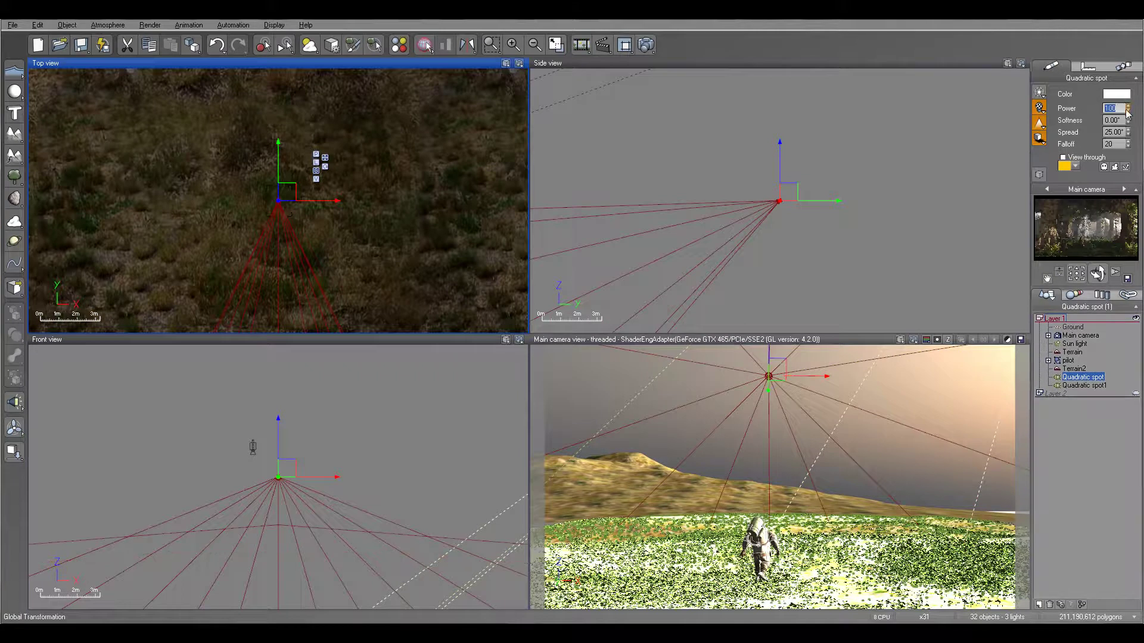
pyautogui.click(1101, 234)
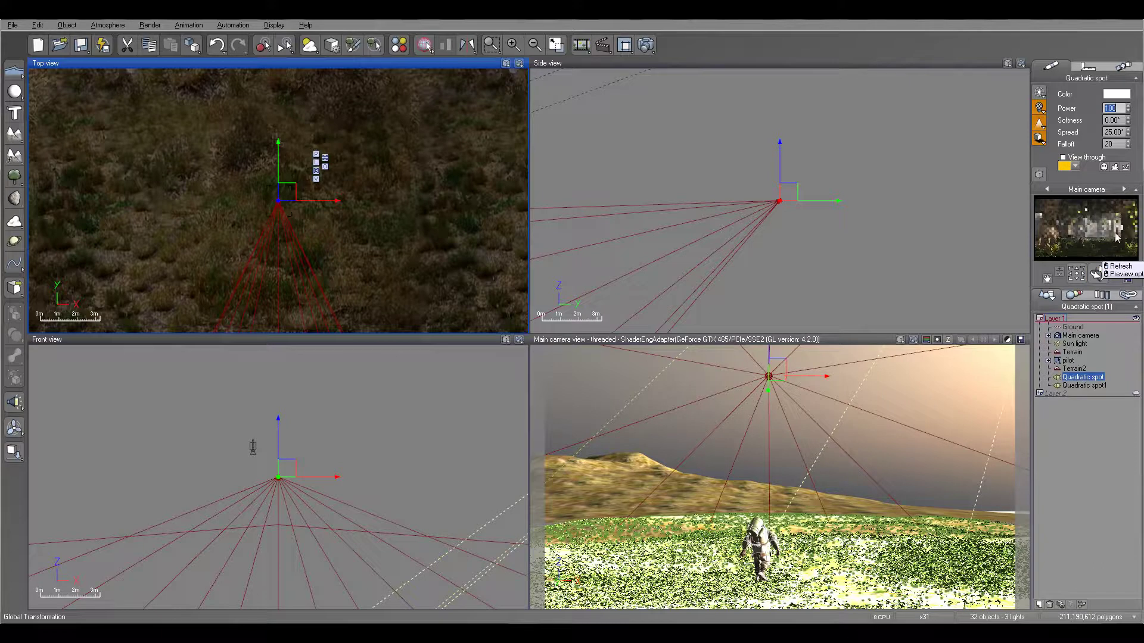
# Step: In the Atmosphere Editor set glow to 23% and anisotropy to 0.72, then test-render the forest
pyautogui.click(107, 25)
pyautogui.click(125, 76)
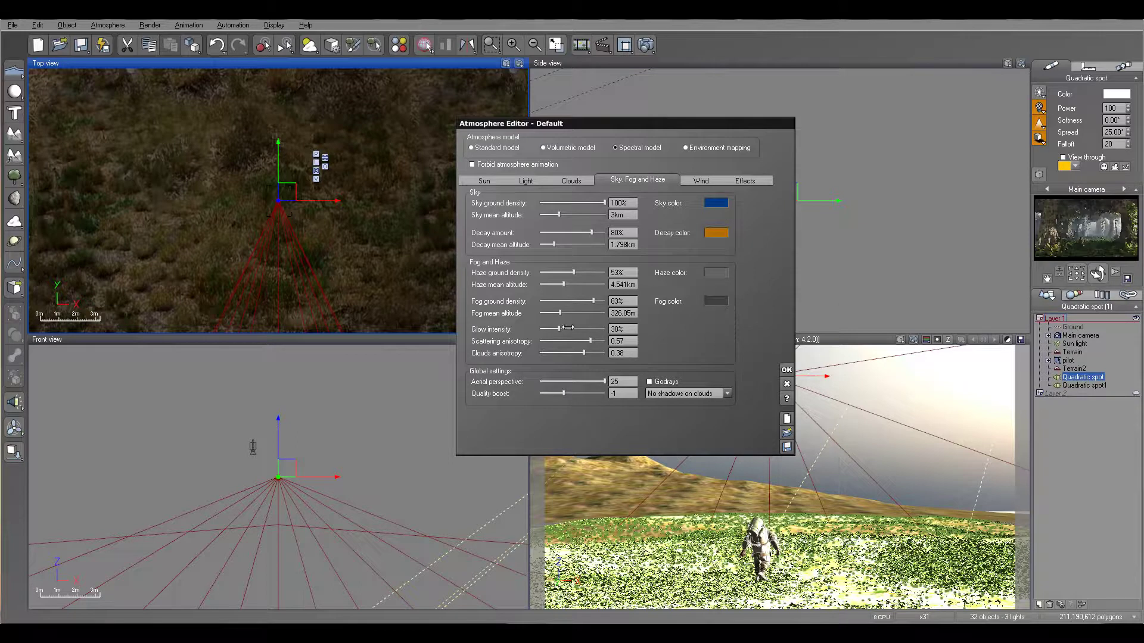
pyautogui.moveTo(558, 328); pyautogui.dragTo(601, 343)
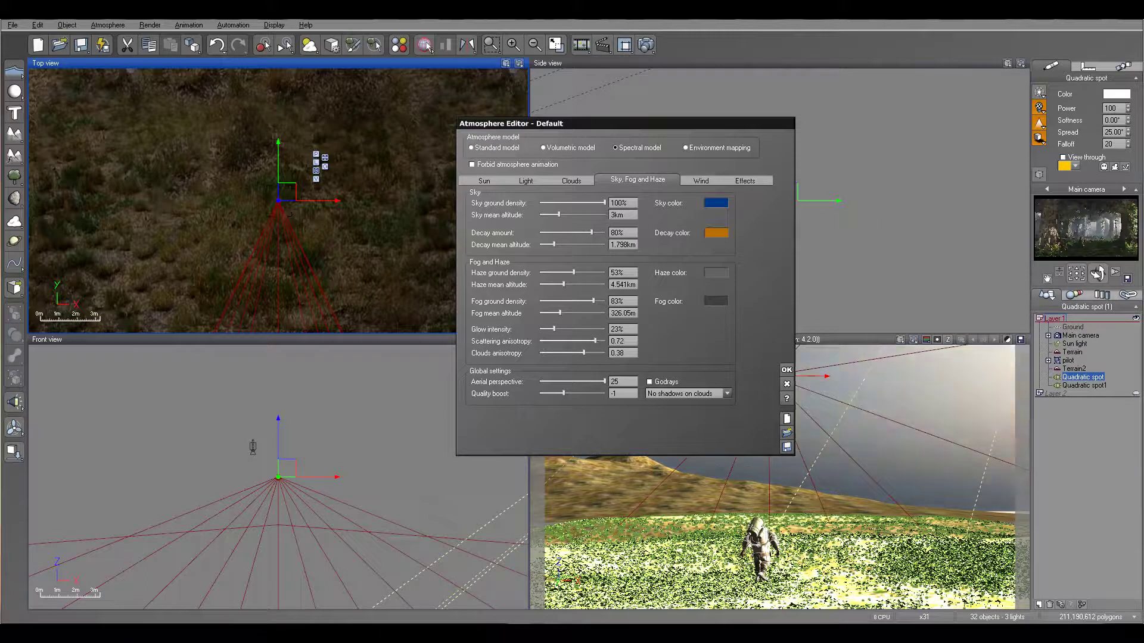
pyautogui.click(1116, 239)
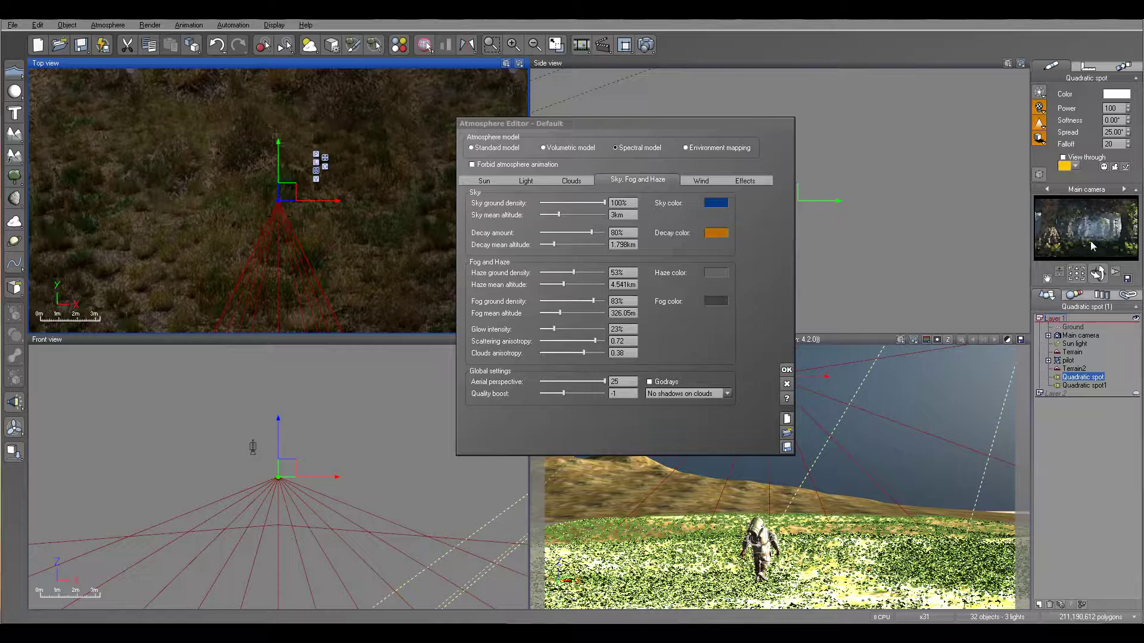
pyautogui.click(649, 45)
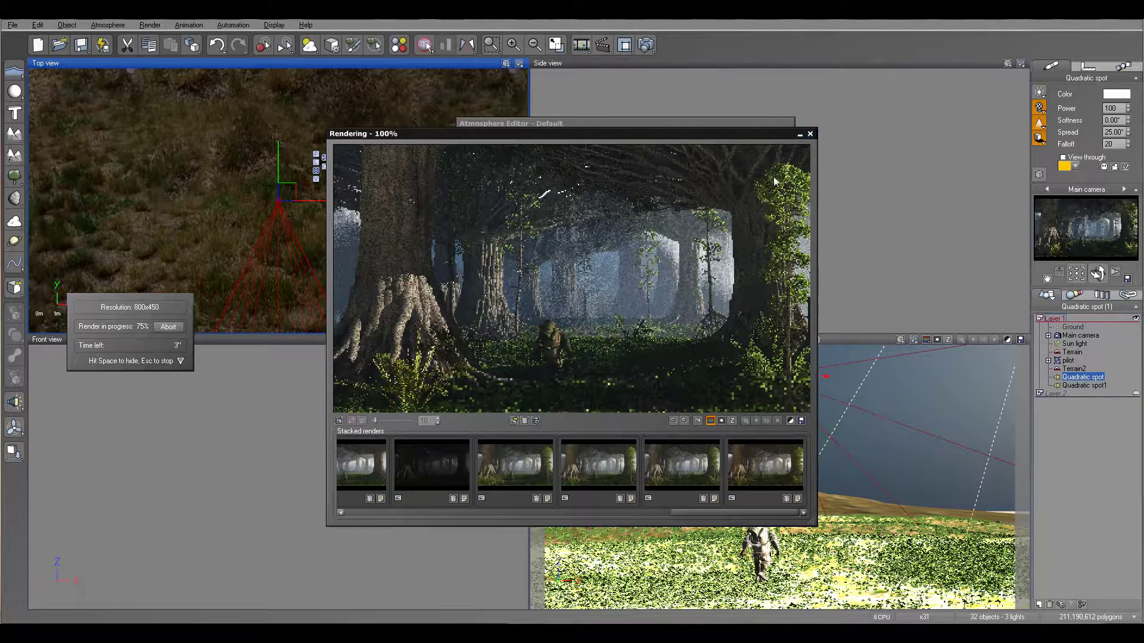
# Step: Stop the test render, lower scattering anisotropy to 0.66, and brighten the sky colour
pyautogui.click(810, 135)
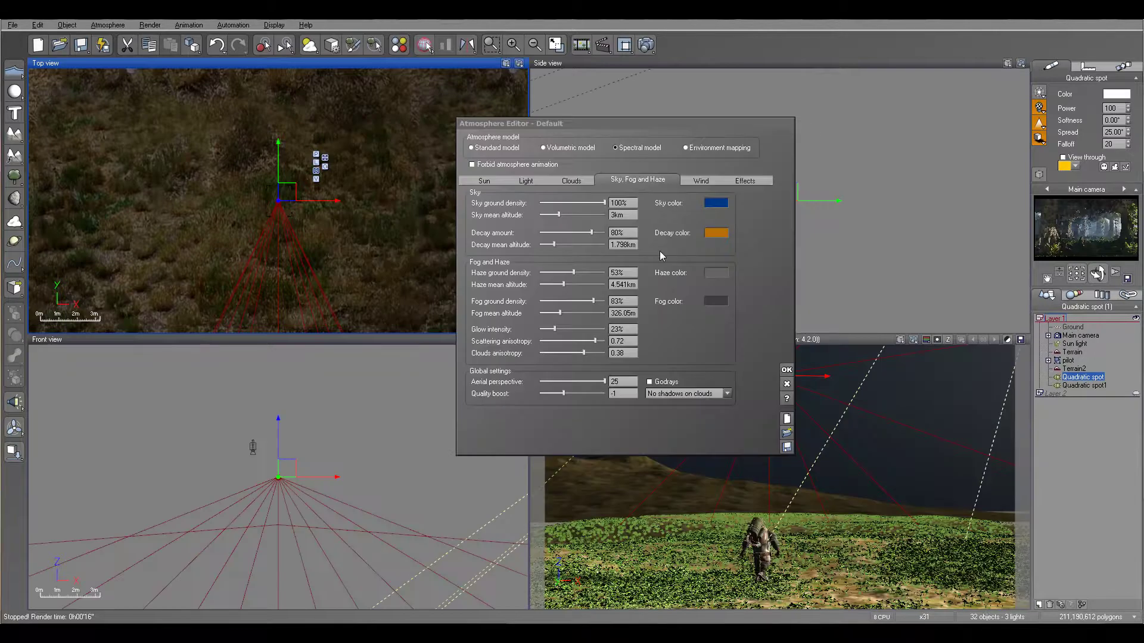
pyautogui.moveTo(595, 341); pyautogui.dragTo(560, 330)
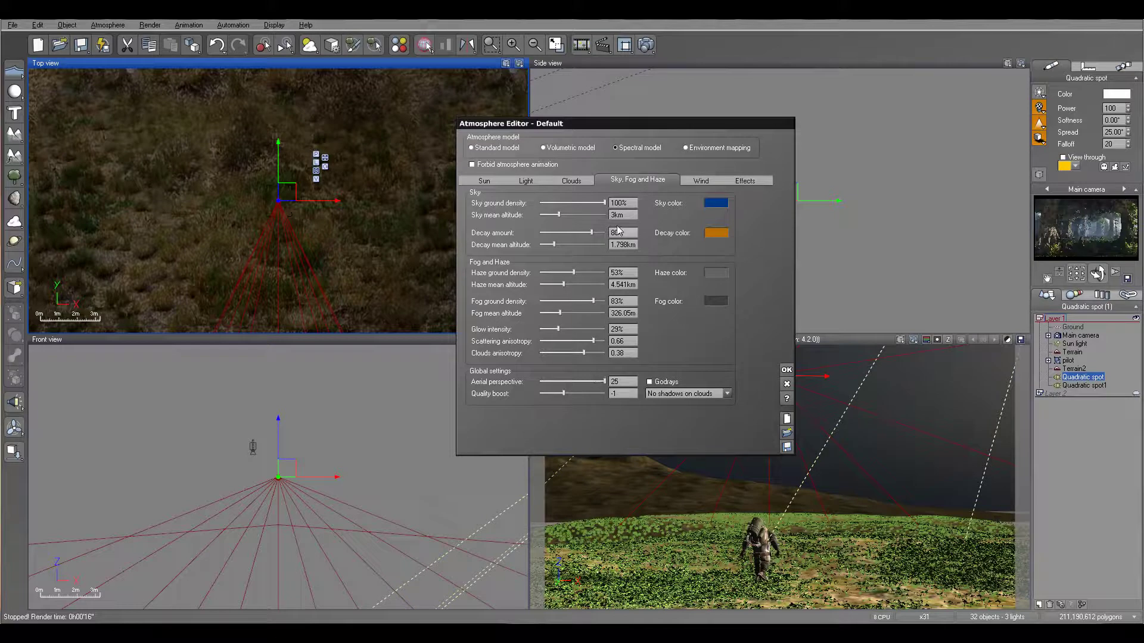
pyautogui.click(716, 203)
pyautogui.click(742, 210)
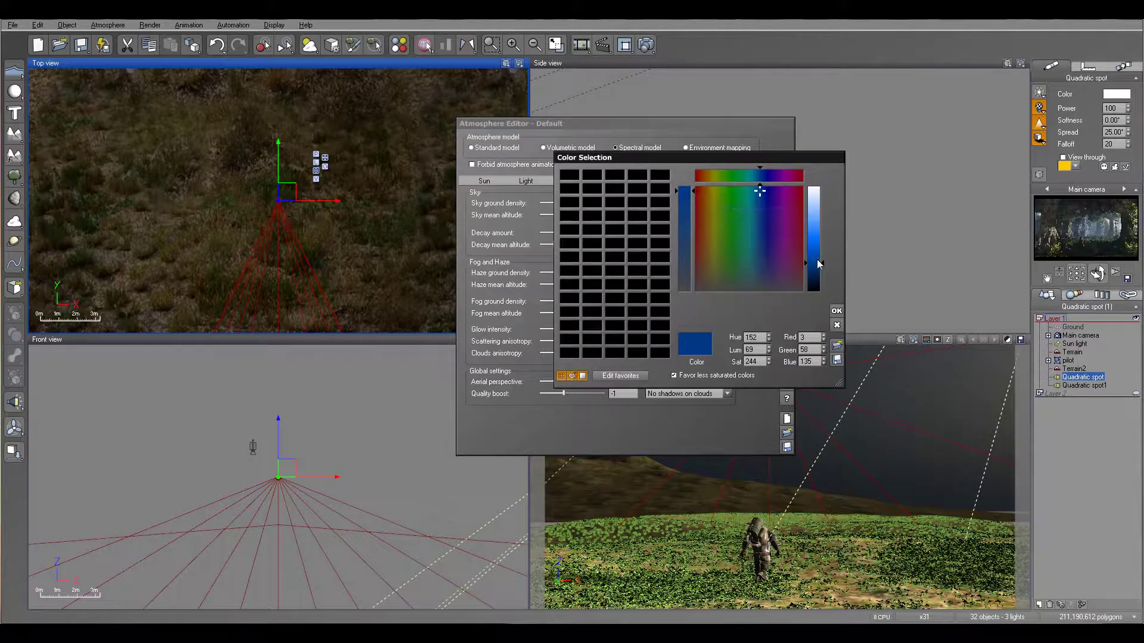
pyautogui.moveTo(818, 264); pyautogui.dragTo(821, 249)
pyautogui.click(836, 310)
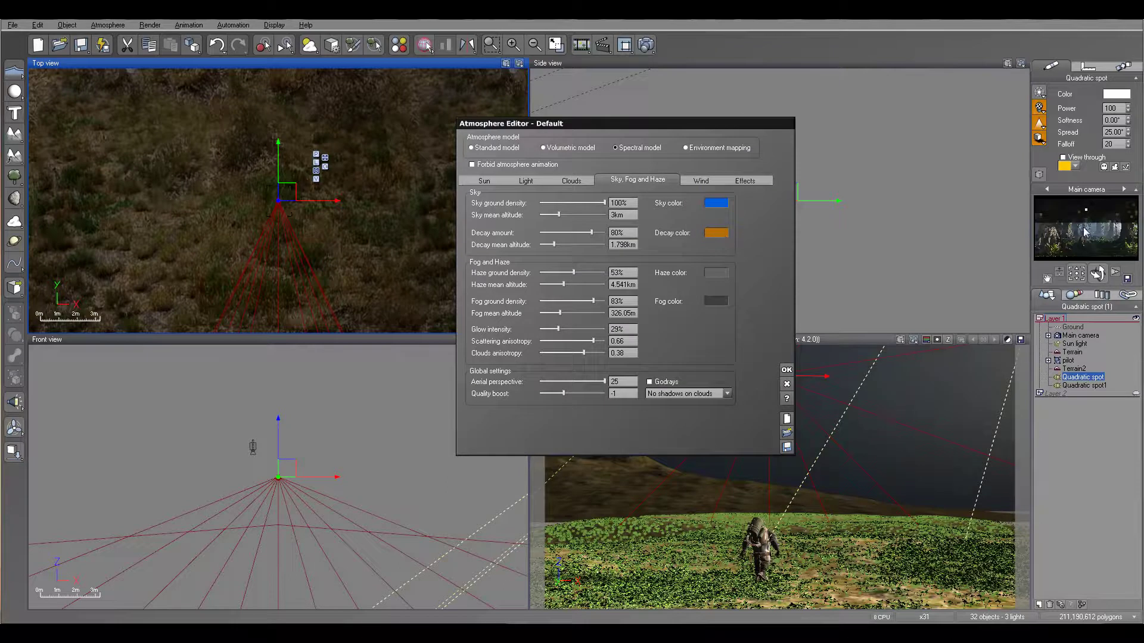
# Step: Raise the sky colour's luminance again for a brighter blue
pyautogui.click(716, 203)
pyautogui.click(730, 207)
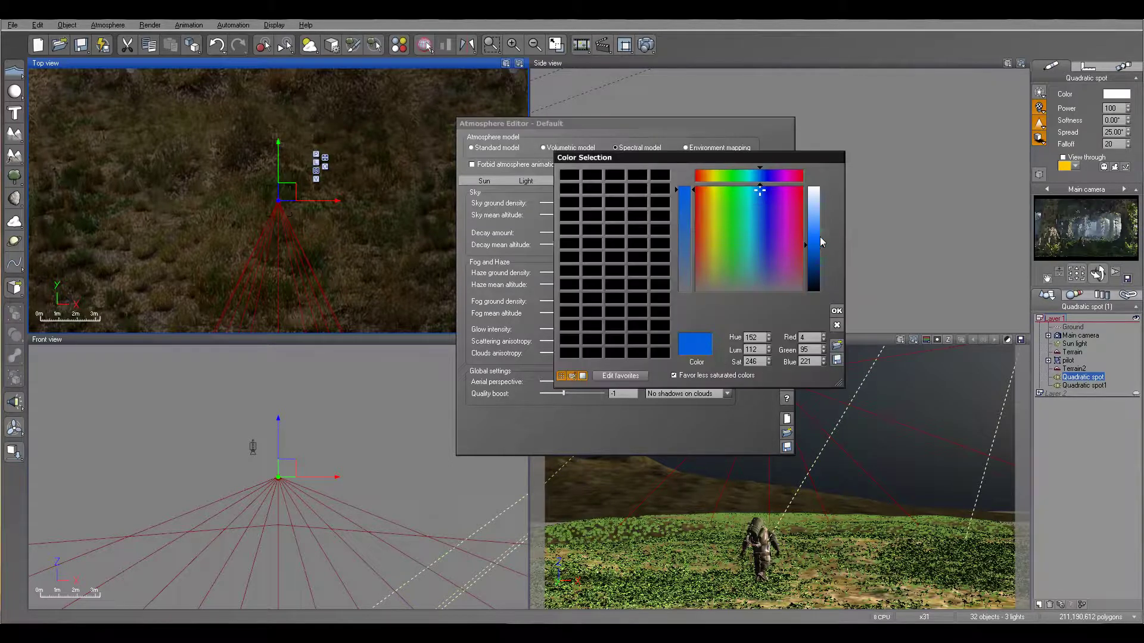
pyautogui.click(821, 237)
pyautogui.click(836, 316)
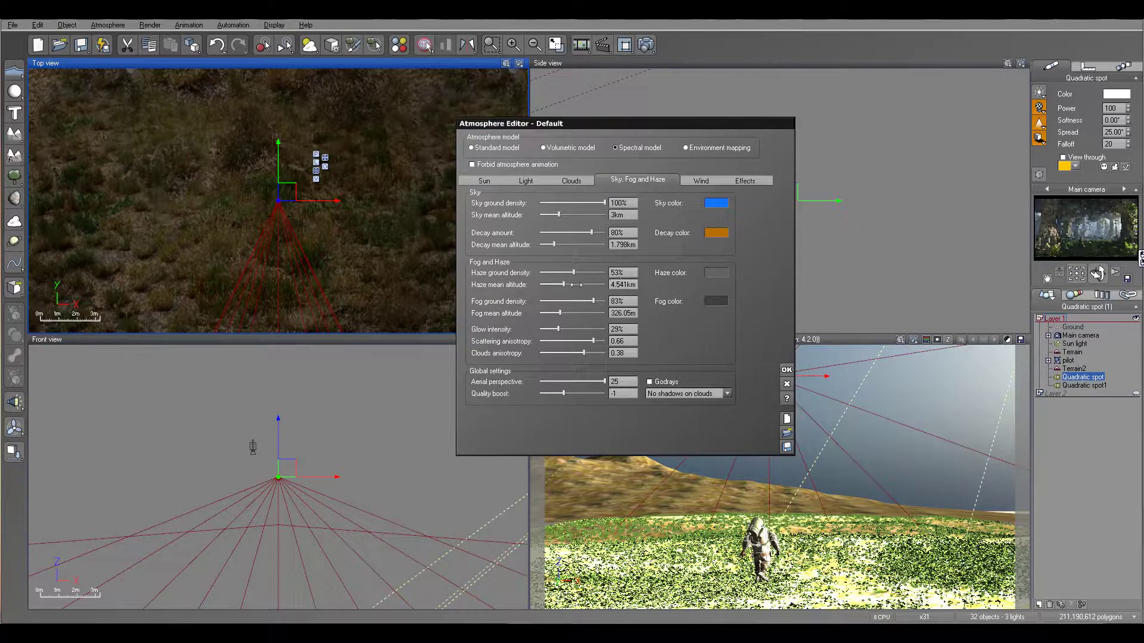
# Step: Lower haze ground density to 38% and render the misty forest
pyautogui.moveTo(574, 272)
pyautogui.mouseDown()
pyautogui.moveTo(557, 273)
pyautogui.moveTo(570, 273)
pyautogui.mouseUp()
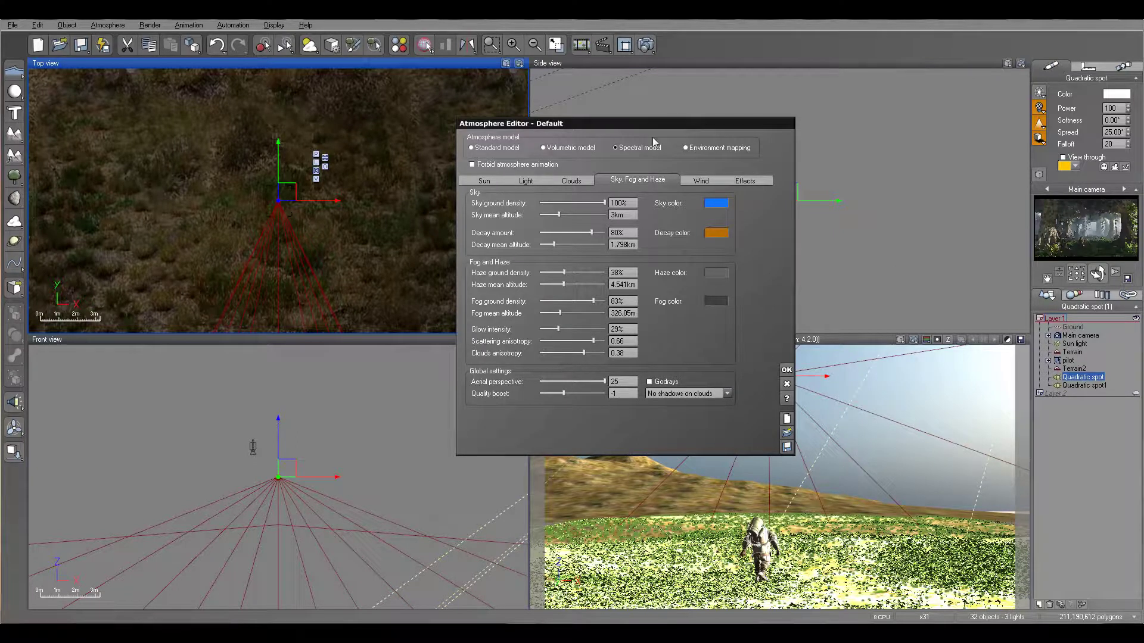
pyautogui.click(646, 44)
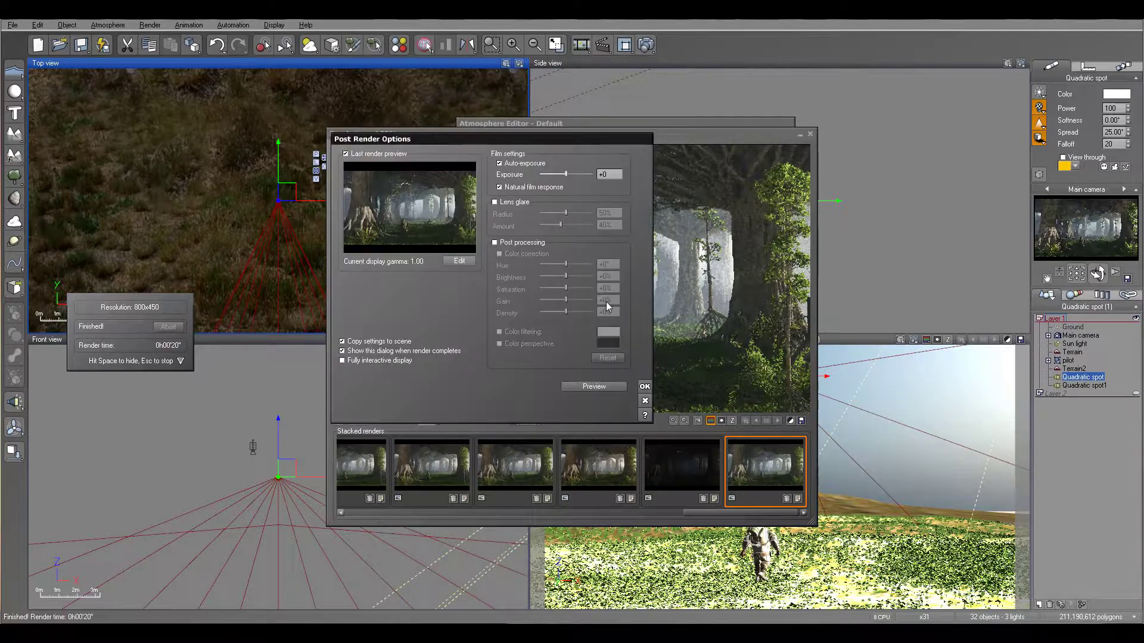
# Step: Dismiss the post-render options, close the render, and close the Atmosphere Editor
pyautogui.click(644, 387)
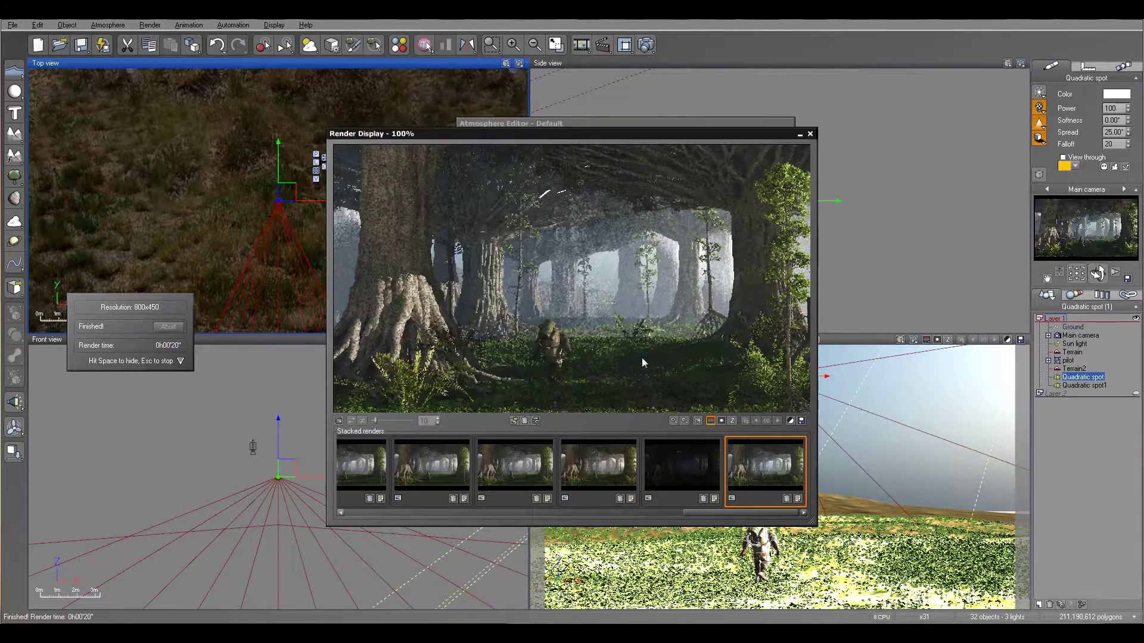
pyautogui.click(809, 135)
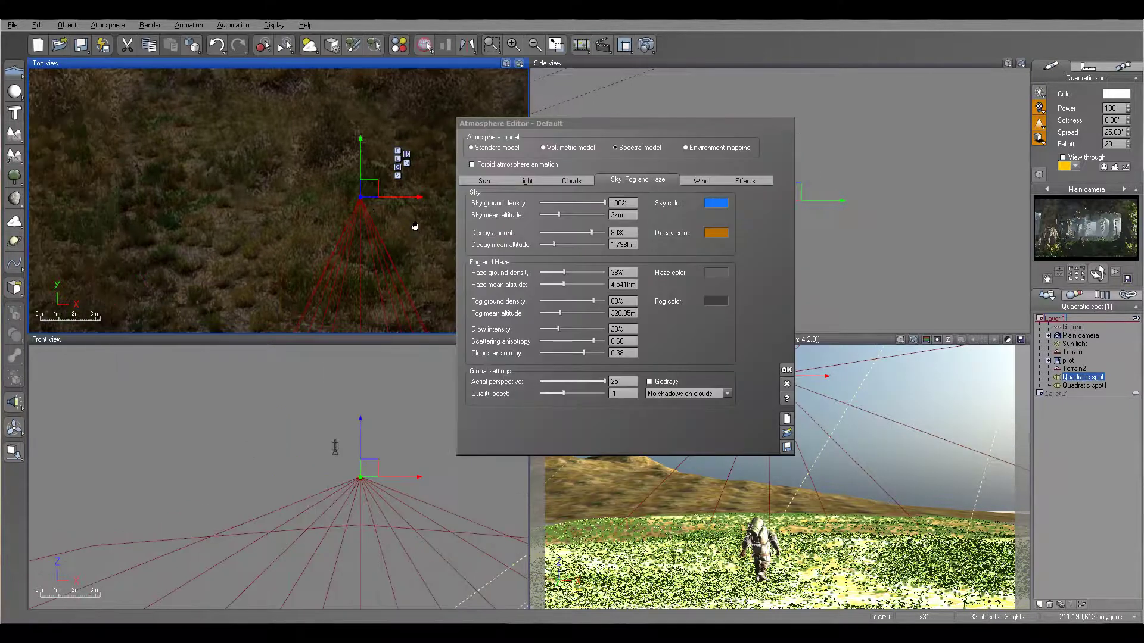
pyautogui.click(786, 371)
# Step: Move Terrain2 farther back in Top view and stretch it wider and deeper
pyautogui.scroll(-10, 454, 258)
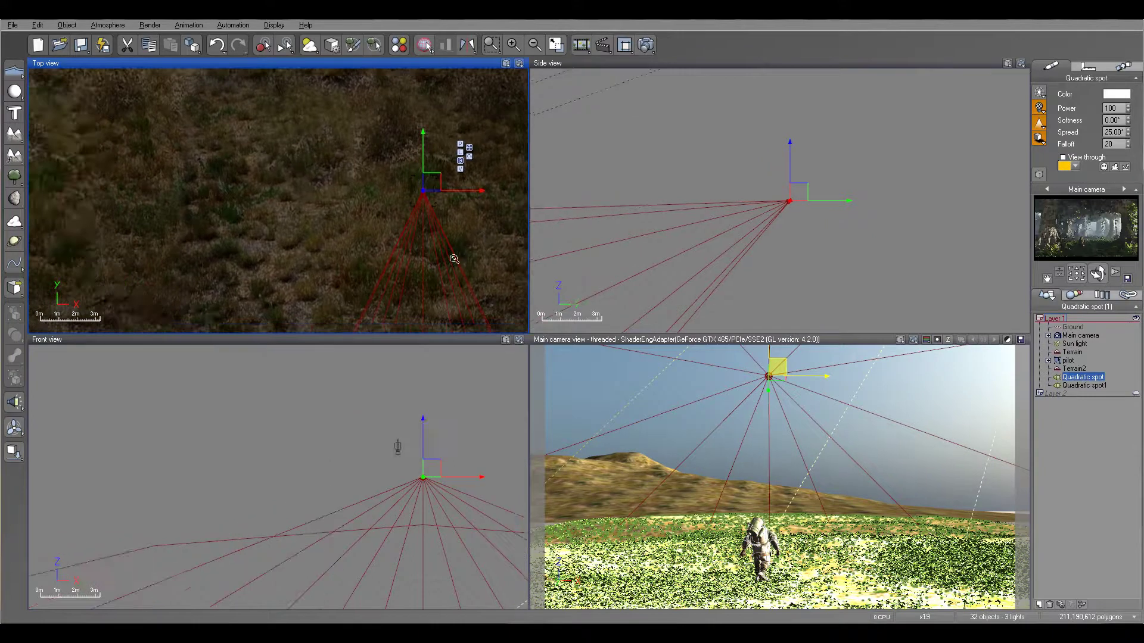
pyautogui.click(432, 194)
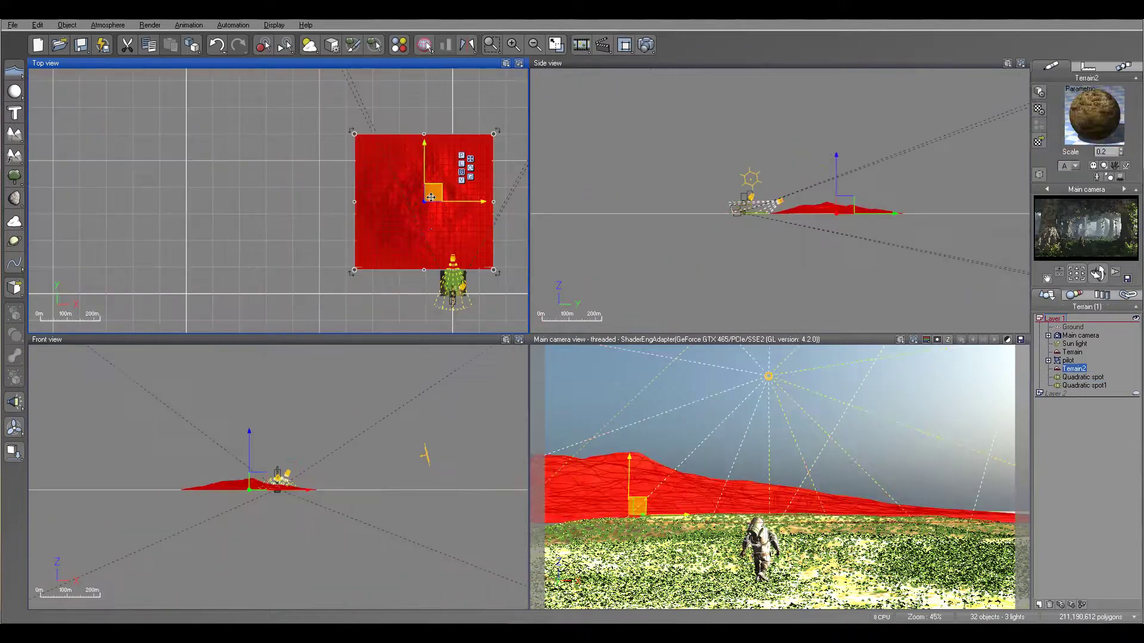
pyautogui.moveTo(432, 194); pyautogui.dragTo(424, 71)
pyautogui.press('f')
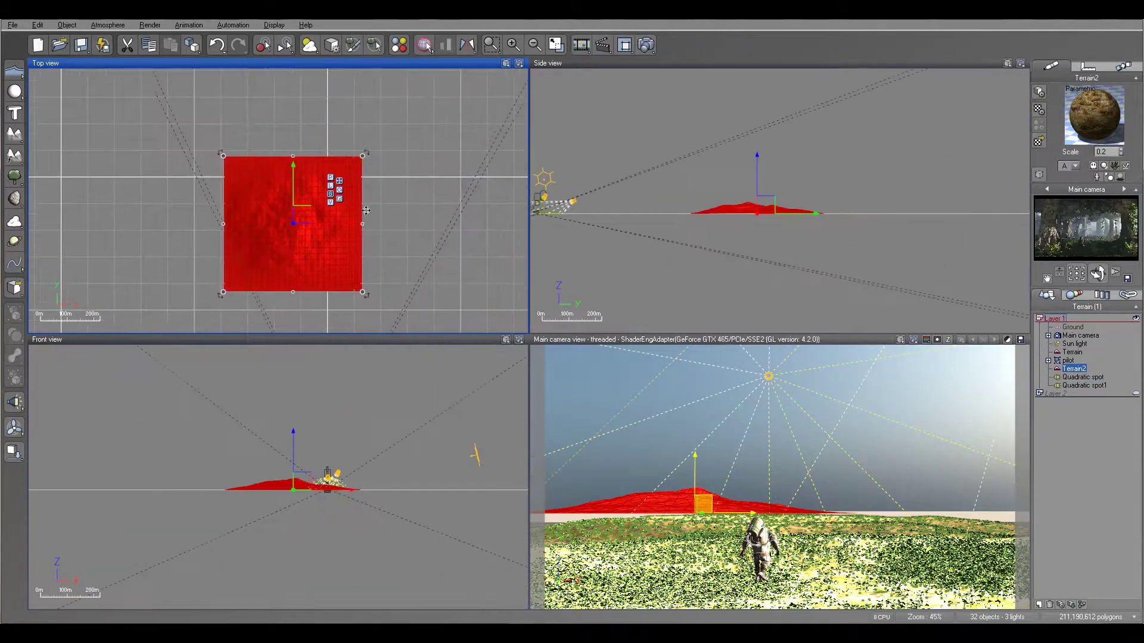
pyautogui.moveTo(362, 223); pyautogui.dragTo(493, 224)
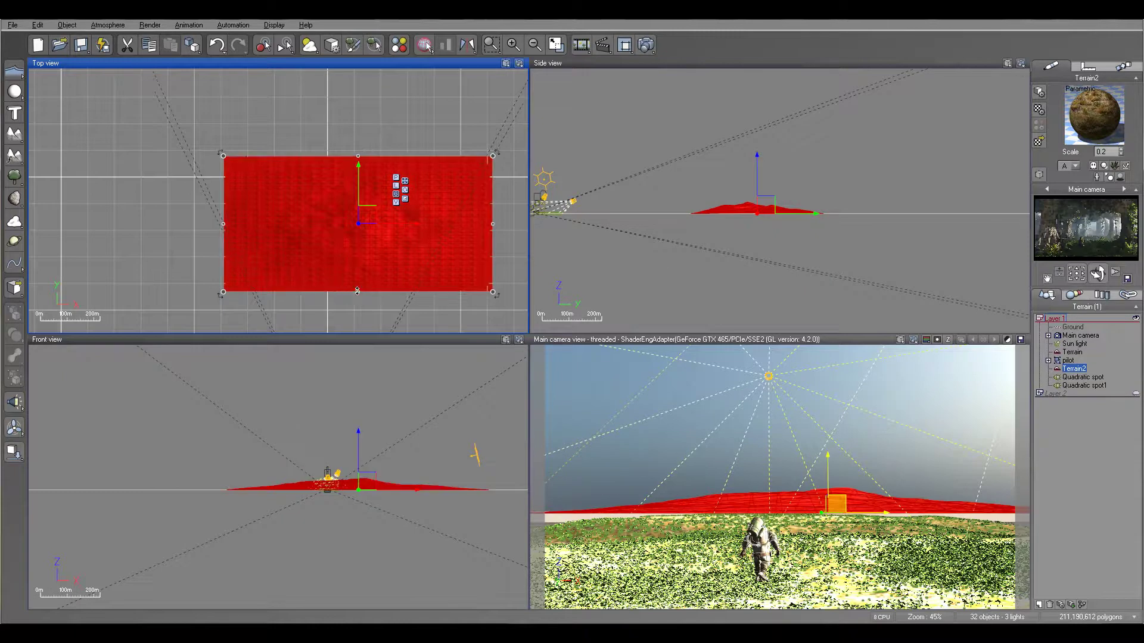
pyautogui.moveTo(357, 290); pyautogui.dragTo(358, 331)
pyautogui.moveTo(363, 245); pyautogui.dragTo(354, 244)
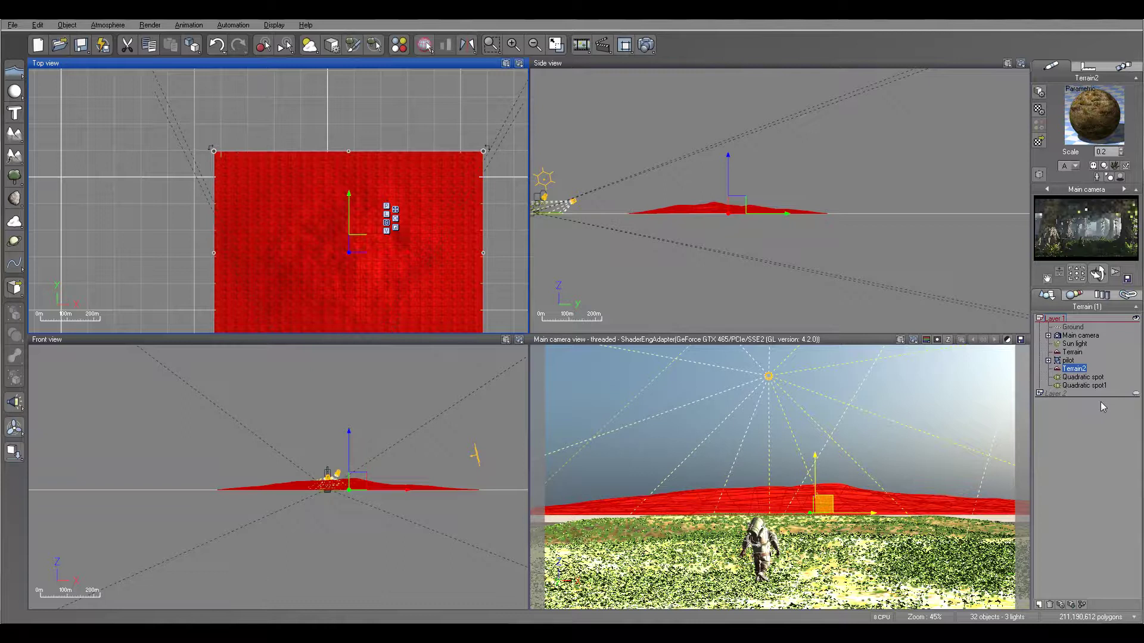
# Step: Reopen the Atmosphere Editor, set anisotropy to 0.57 and raise haze ground density
pyautogui.click(113, 27)
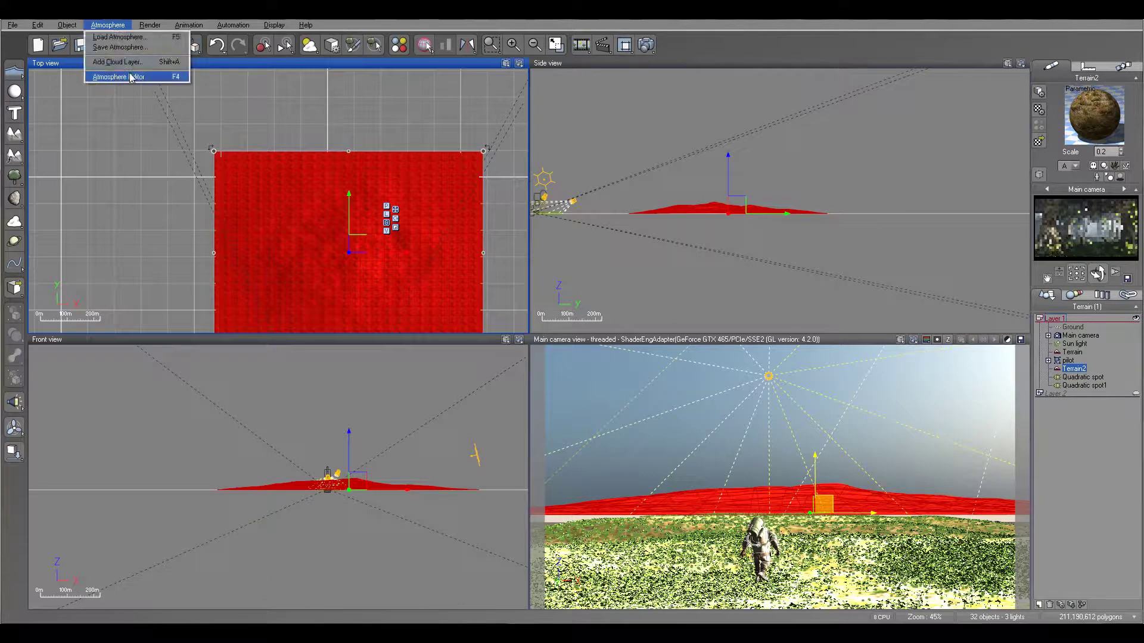
pyautogui.click(118, 77)
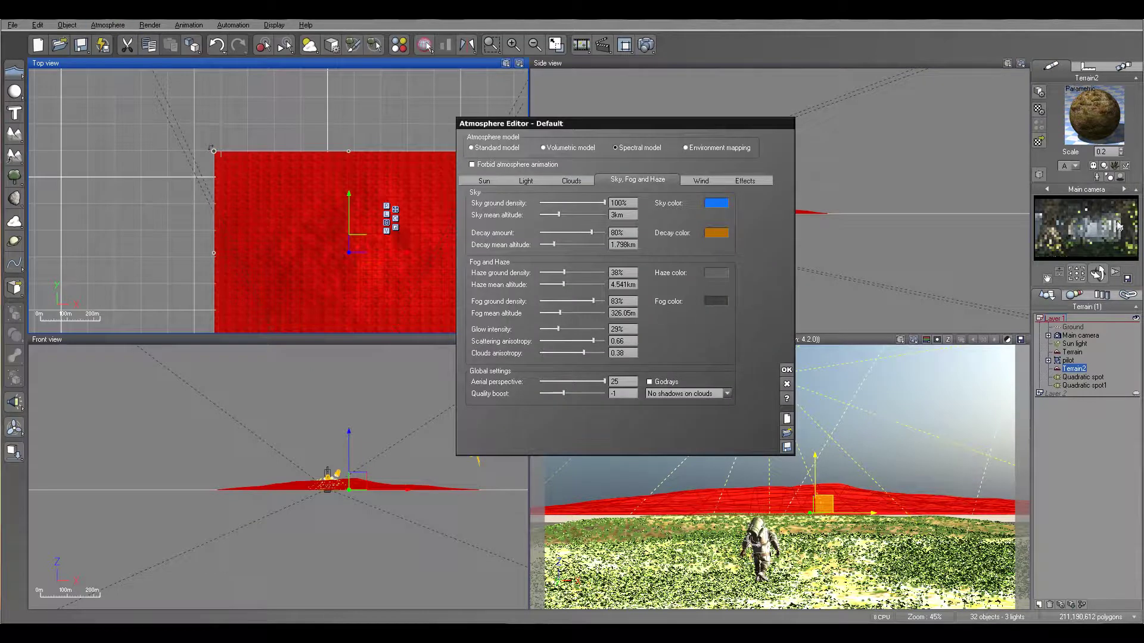
pyautogui.moveTo(593, 341); pyautogui.dragTo(587, 341)
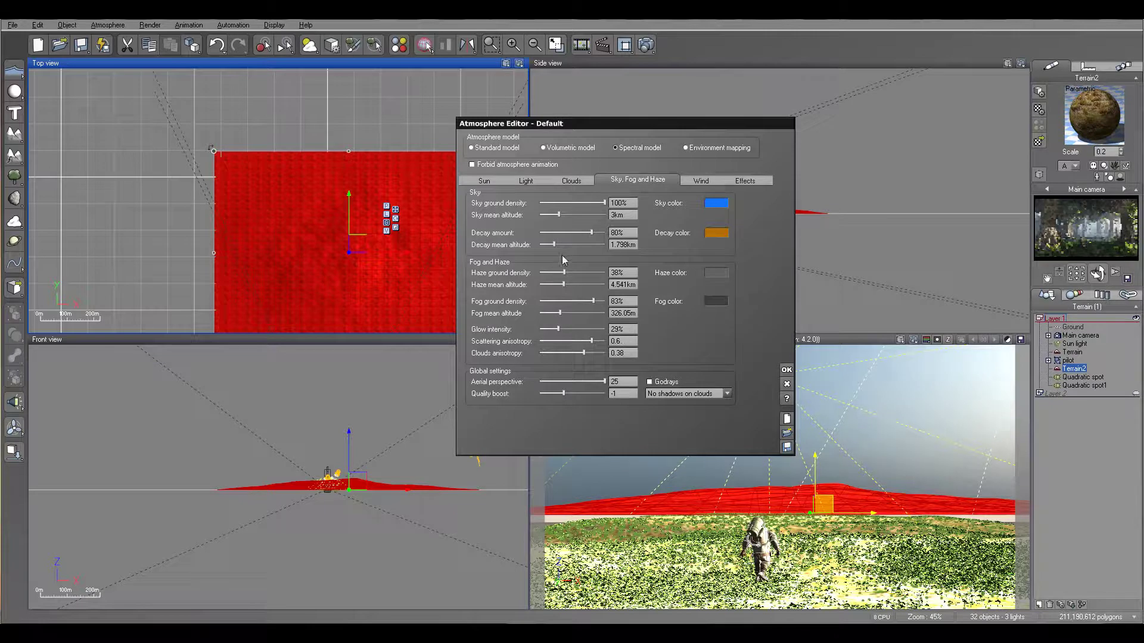
pyautogui.moveTo(564, 272); pyautogui.dragTo(568, 273)
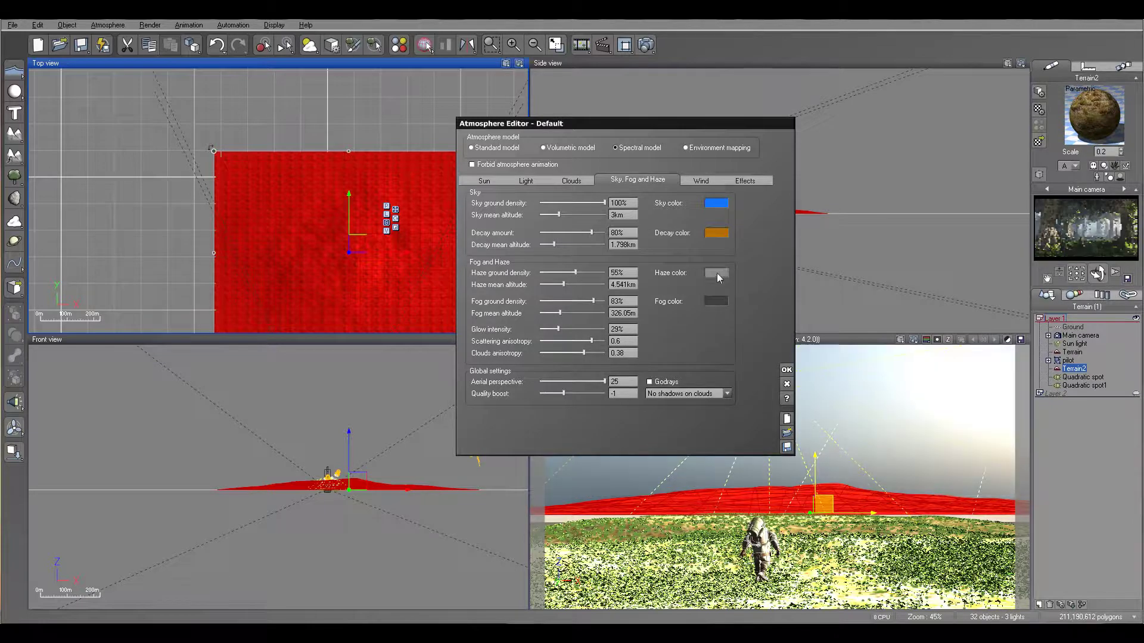
pyautogui.click(717, 273)
pyautogui.click(745, 280)
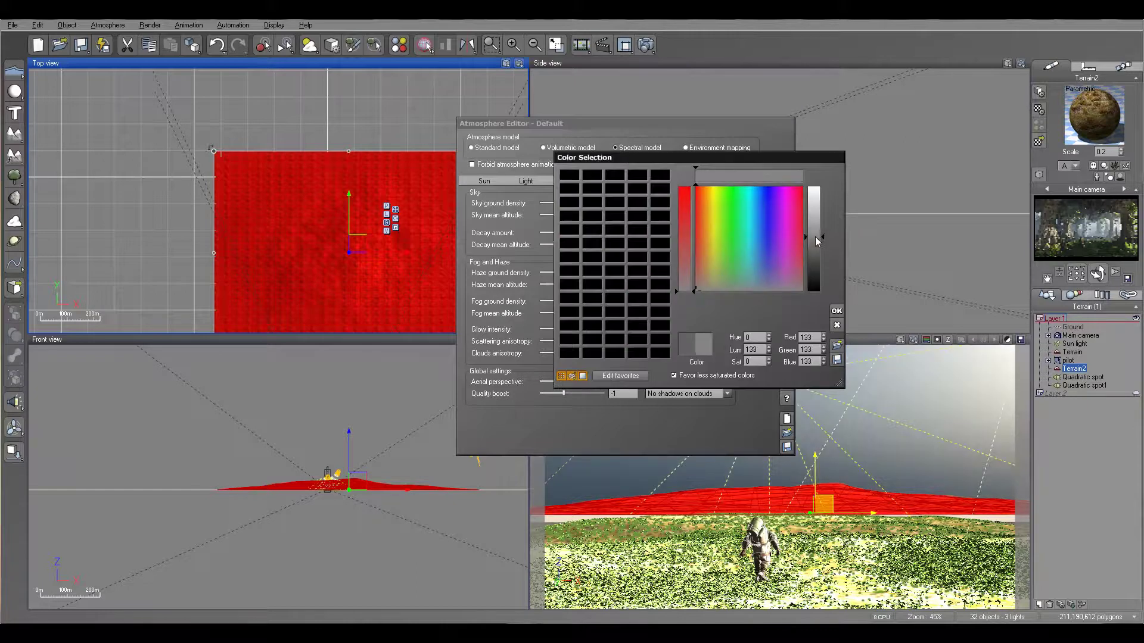
pyautogui.click(836, 311)
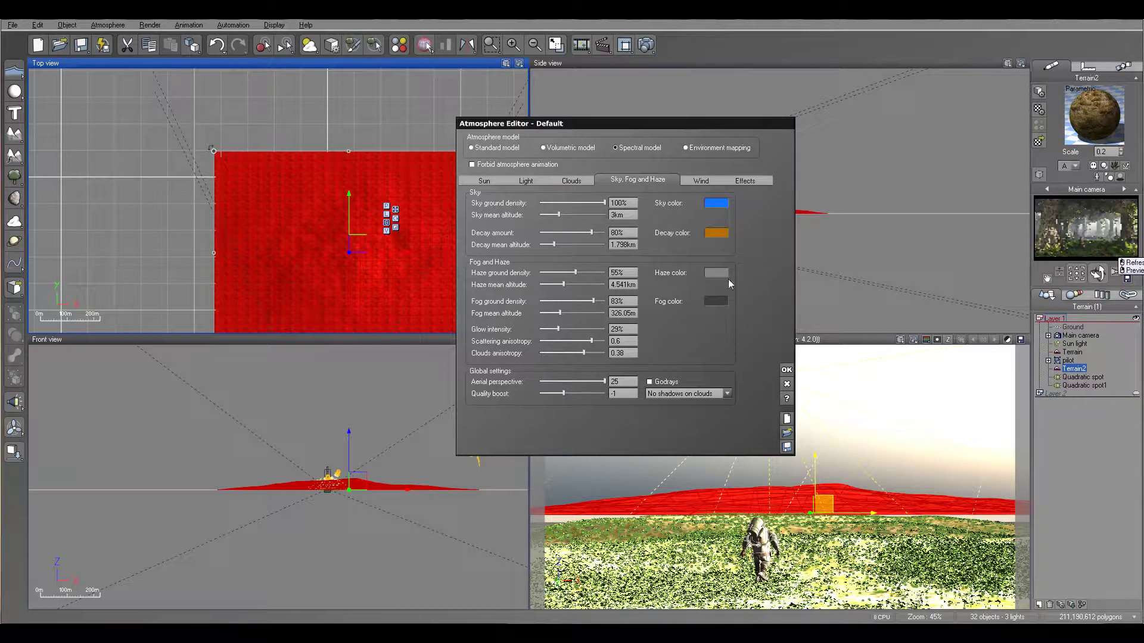
# Step: Set haze ground density to 65% and lighten the haze colour to Lum 155 with a warm tint
pyautogui.moveTo(587, 271); pyautogui.dragTo(588, 272)
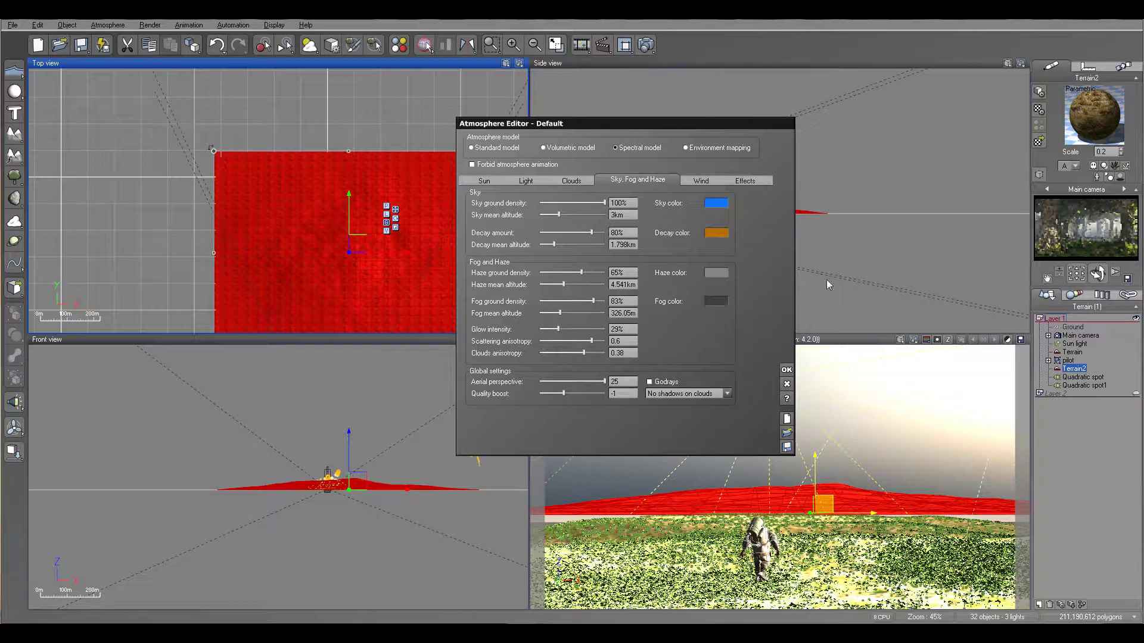
pyautogui.click(716, 272)
pyautogui.click(744, 277)
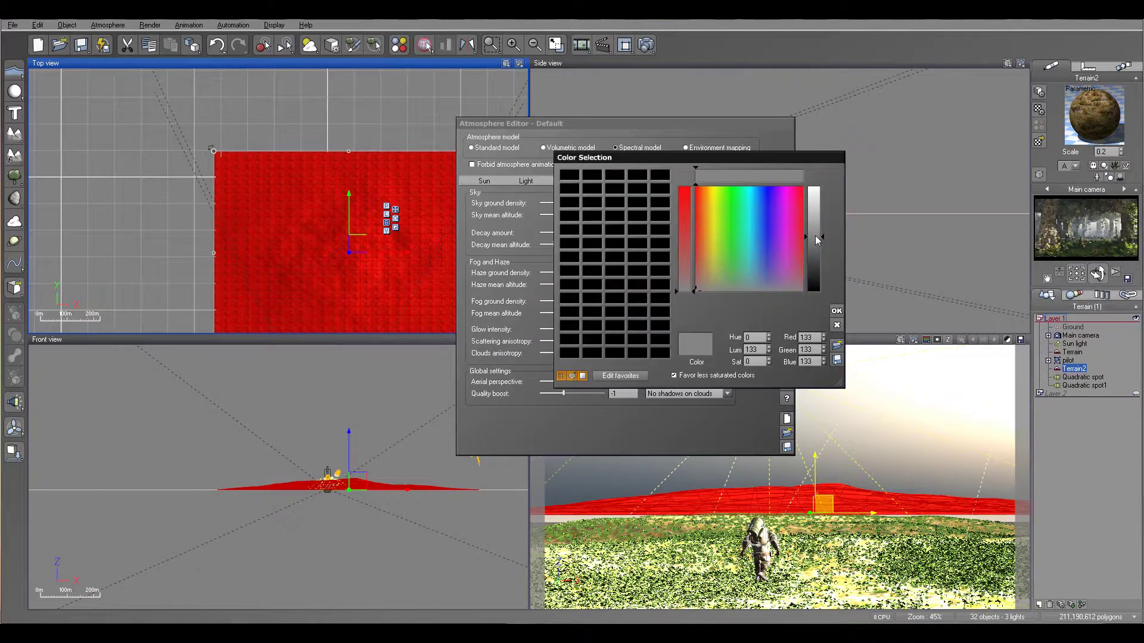
pyautogui.moveTo(817, 240); pyautogui.dragTo(818, 232)
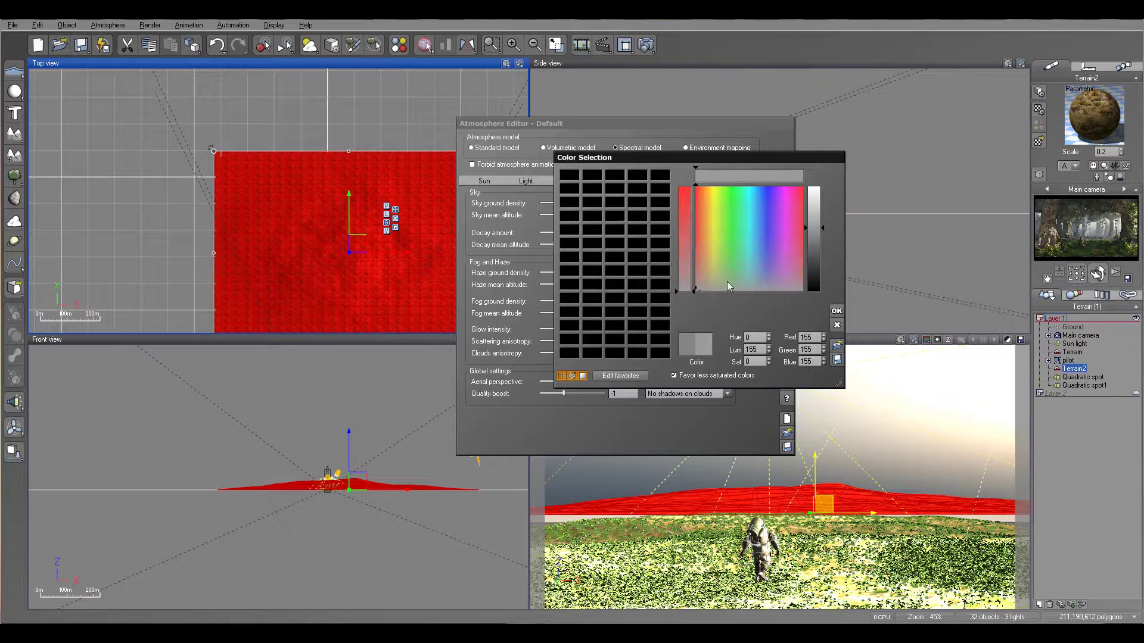
pyautogui.moveTo(696, 288); pyautogui.dragTo(698, 287)
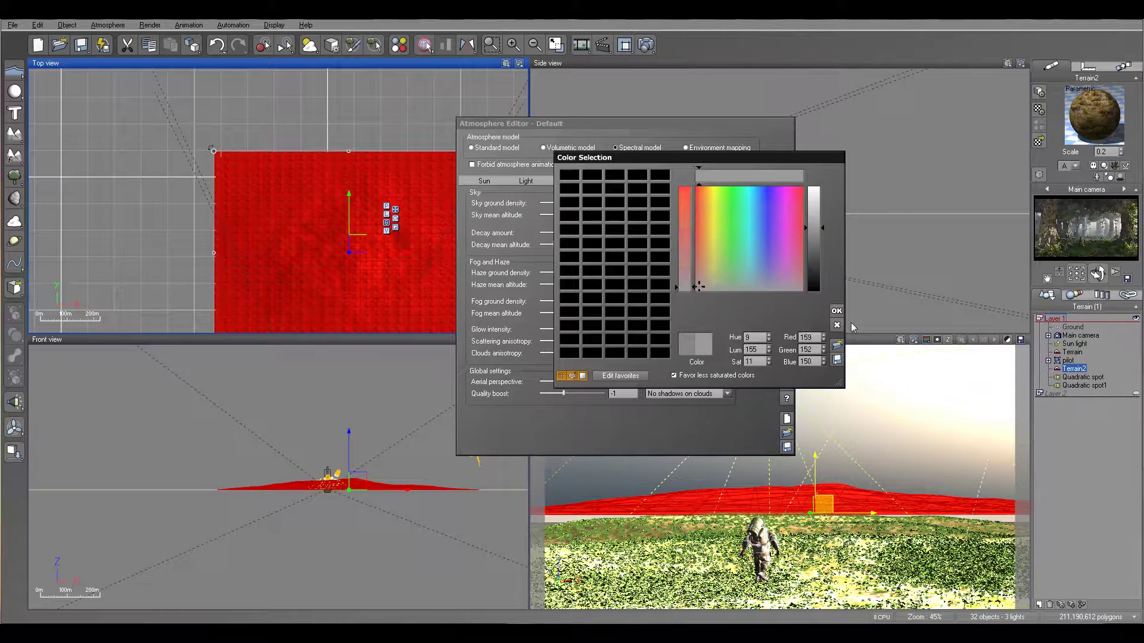
pyautogui.click(836, 312)
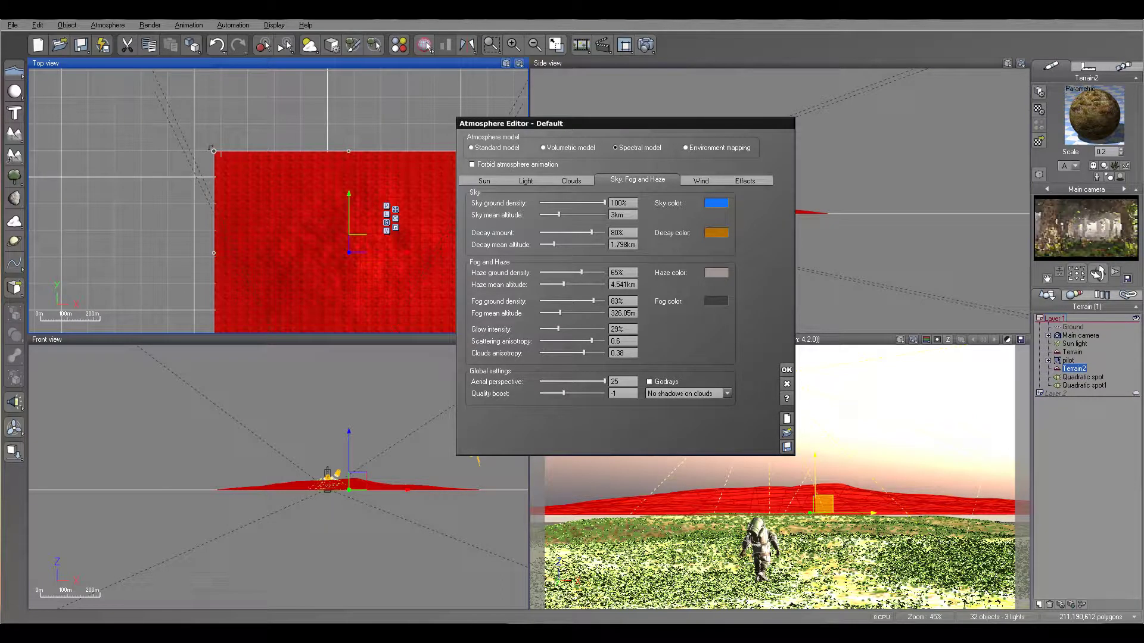
# Step: Render the forest scene to preview the new haze
pyautogui.click(625, 45)
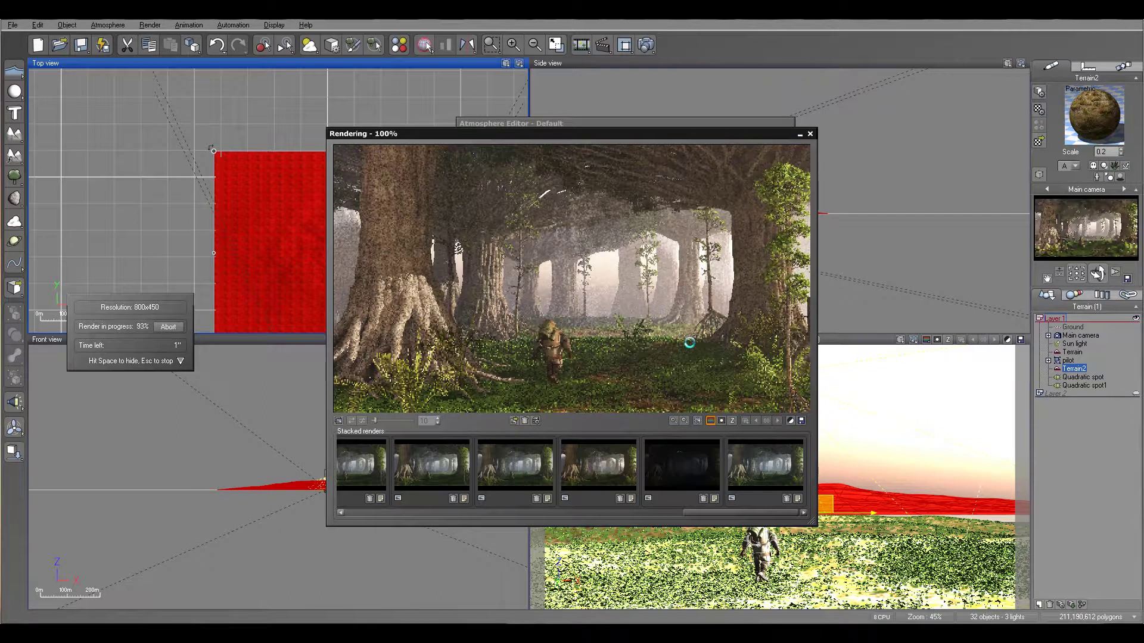
# Step: Close the render and check the haze colour, leaving it grey
pyautogui.click(810, 134)
pyautogui.click(718, 274)
pyautogui.click(745, 280)
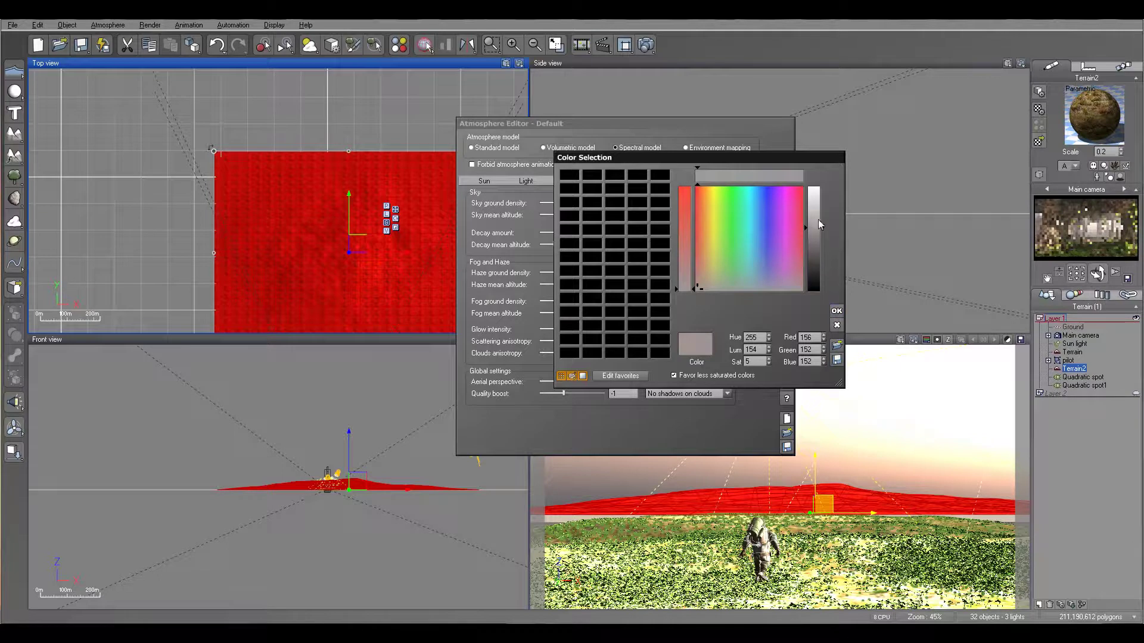
pyautogui.click(836, 310)
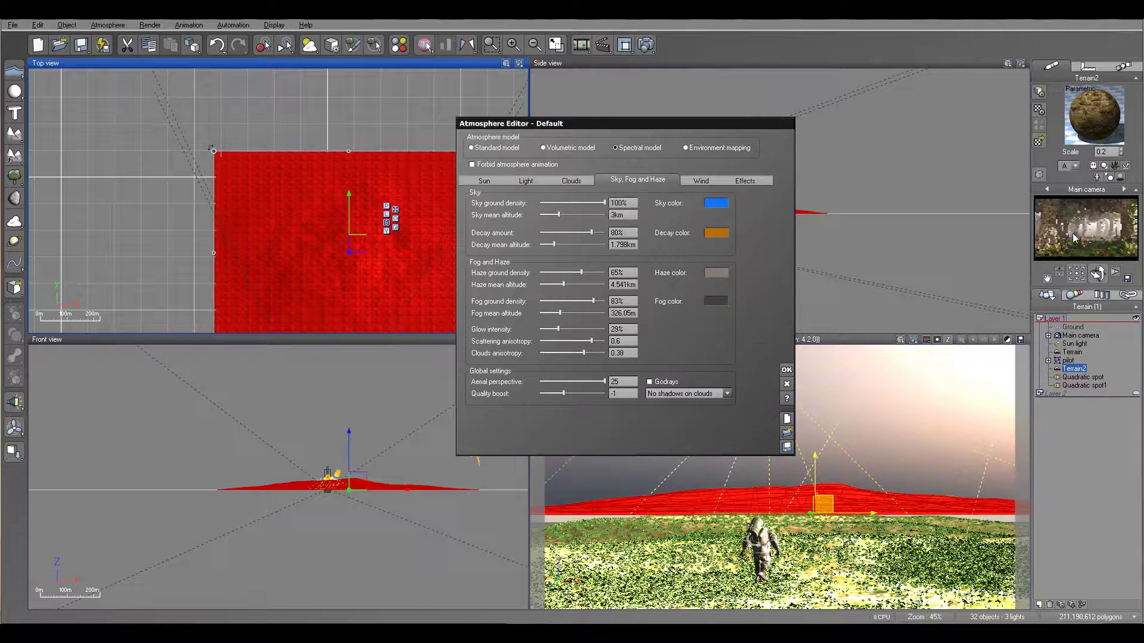
# Step: Make the fog colour white at Lum 239 and render the scene again
pyautogui.moveTo(1075, 238)
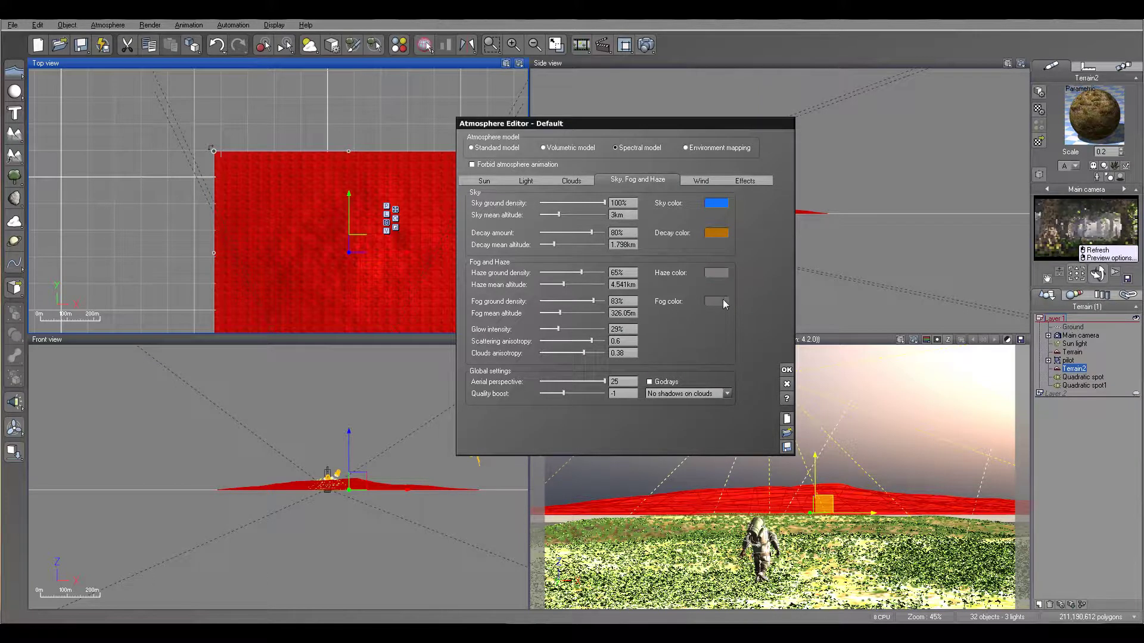
pyautogui.click(724, 304)
pyautogui.click(742, 306)
pyautogui.moveTo(818, 273); pyautogui.dragTo(818, 196)
pyautogui.click(836, 312)
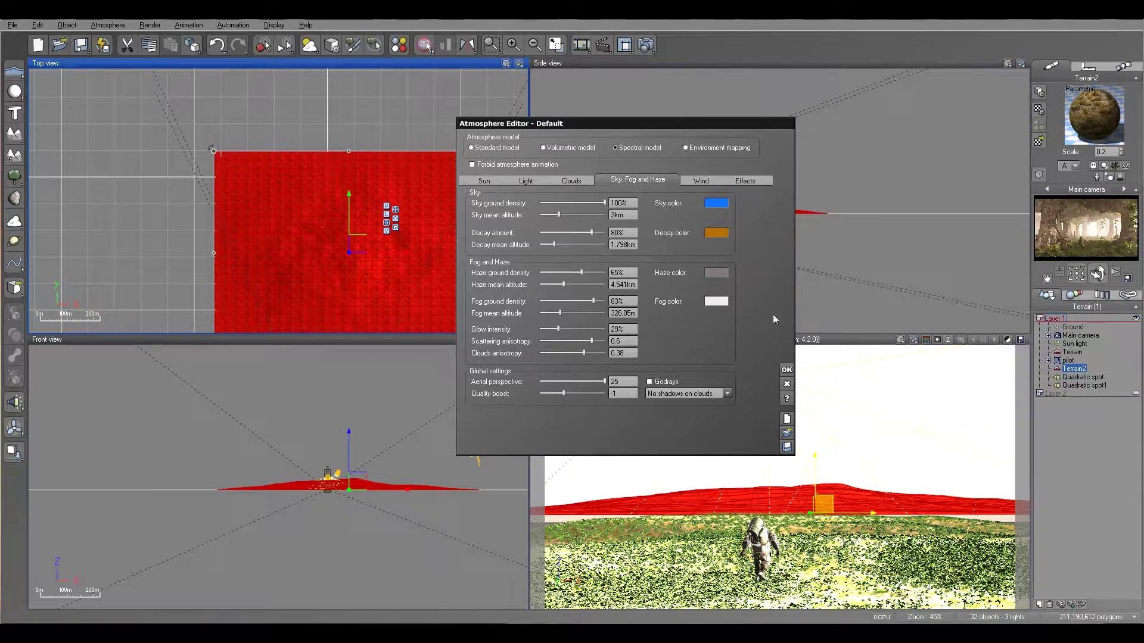
pyautogui.click(647, 45)
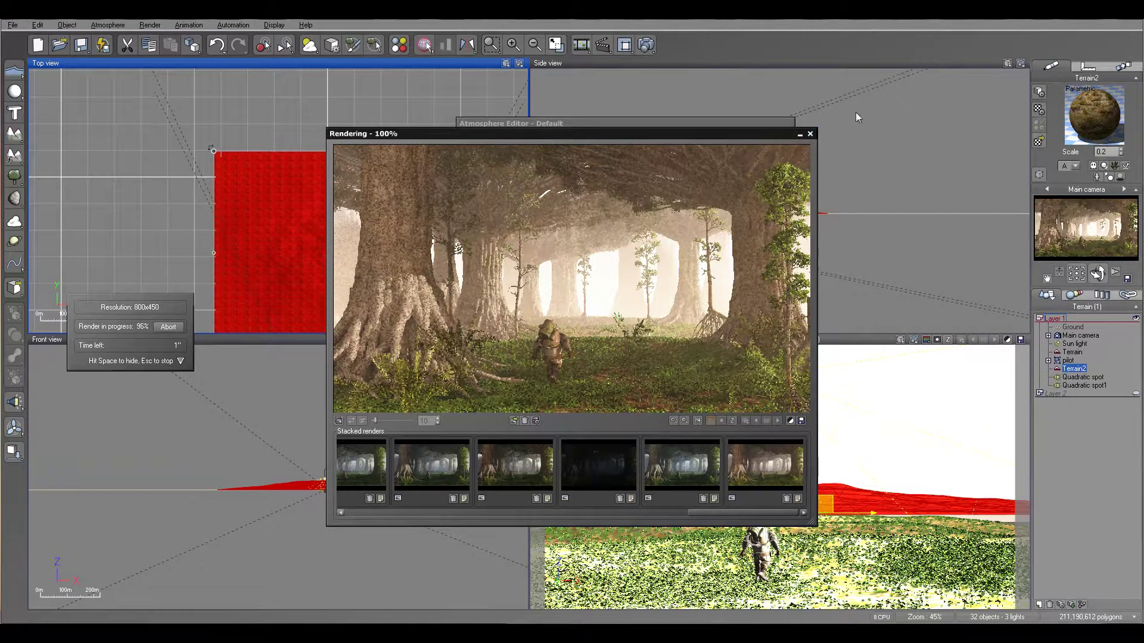
# Step: Close the render and darken the fog colour to luminance 28
pyautogui.click(810, 133)
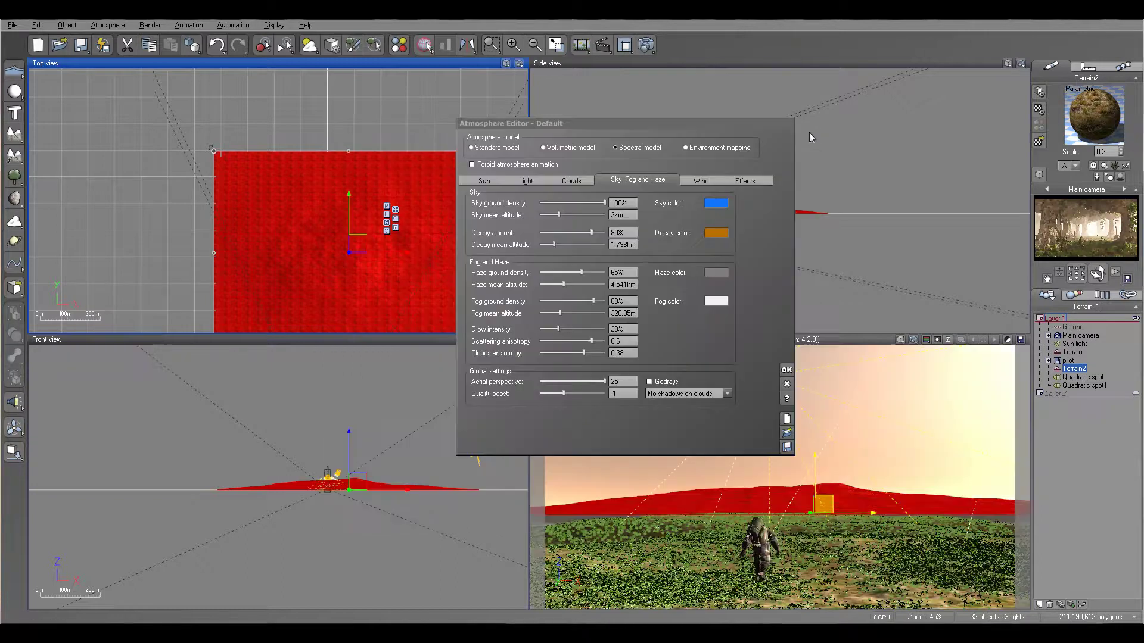
pyautogui.rightClick(713, 304)
pyautogui.click(735, 310)
pyautogui.moveTo(815, 255); pyautogui.dragTo(821, 298)
pyautogui.click(836, 311)
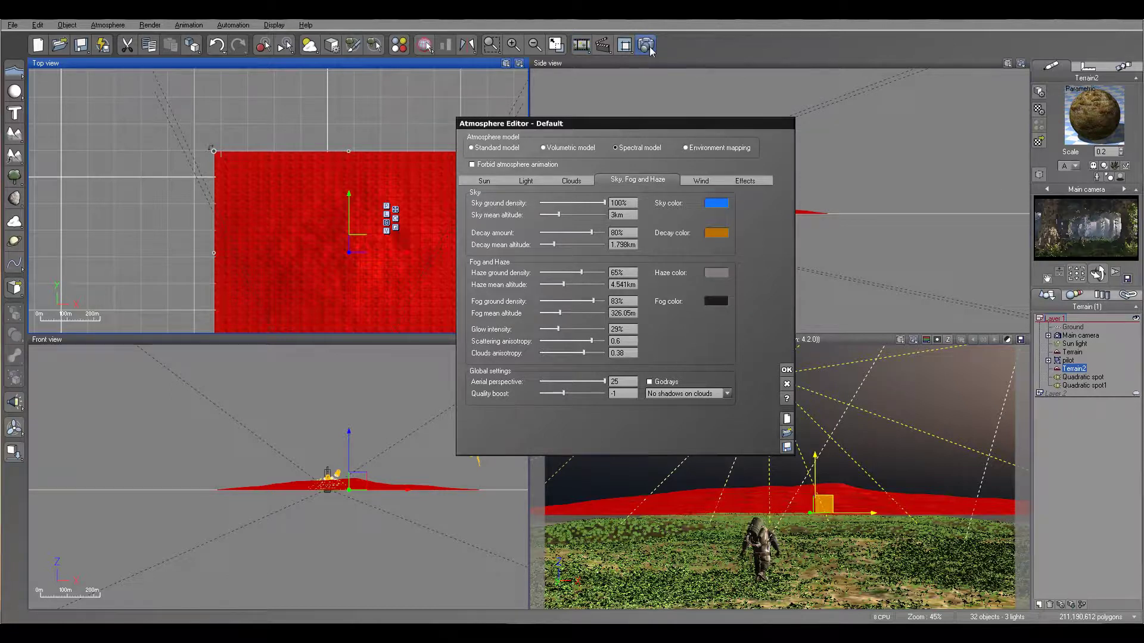
# Step: Render with F9, then dismiss the post-render options and close the render and Atmosphere Editor
pyautogui.click(715, 236)
pyautogui.press('F9')
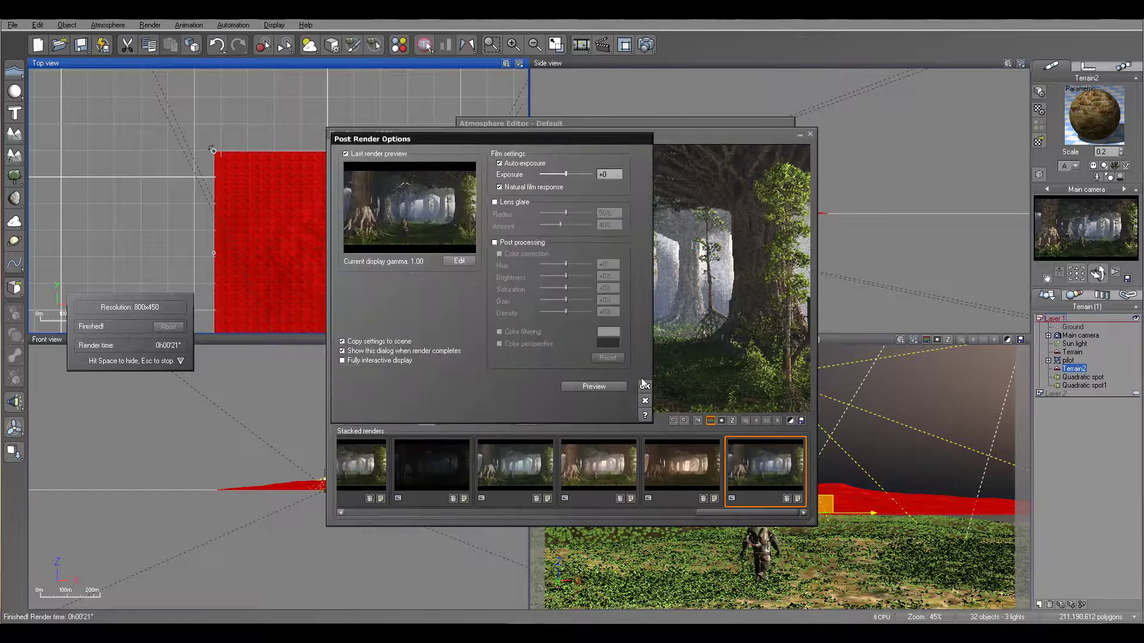
pyautogui.click(644, 388)
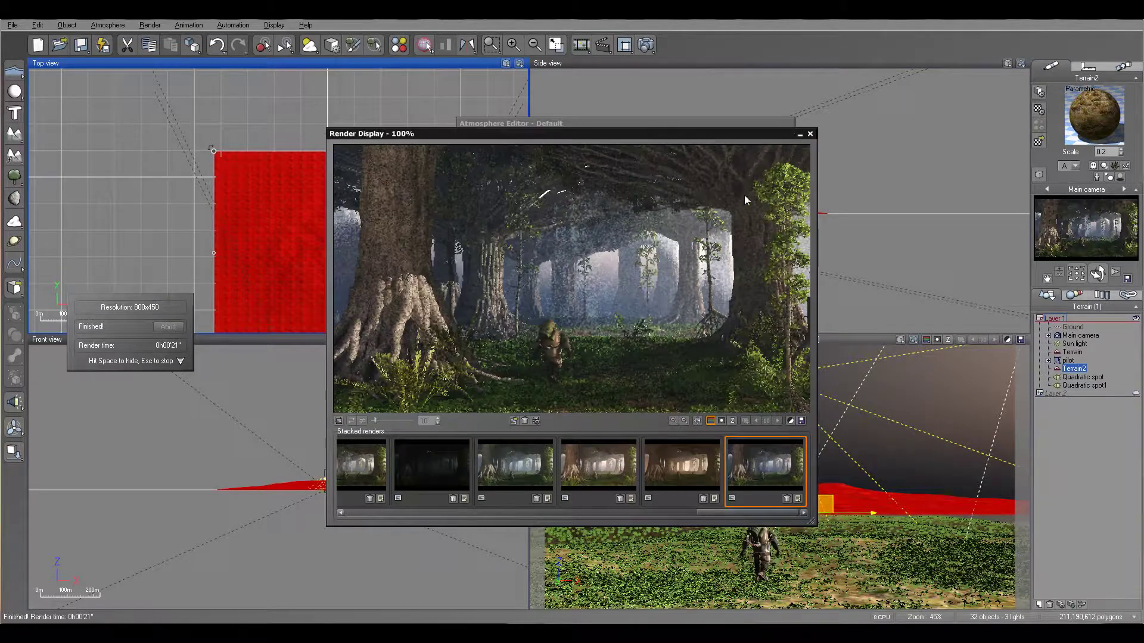
pyautogui.click(810, 134)
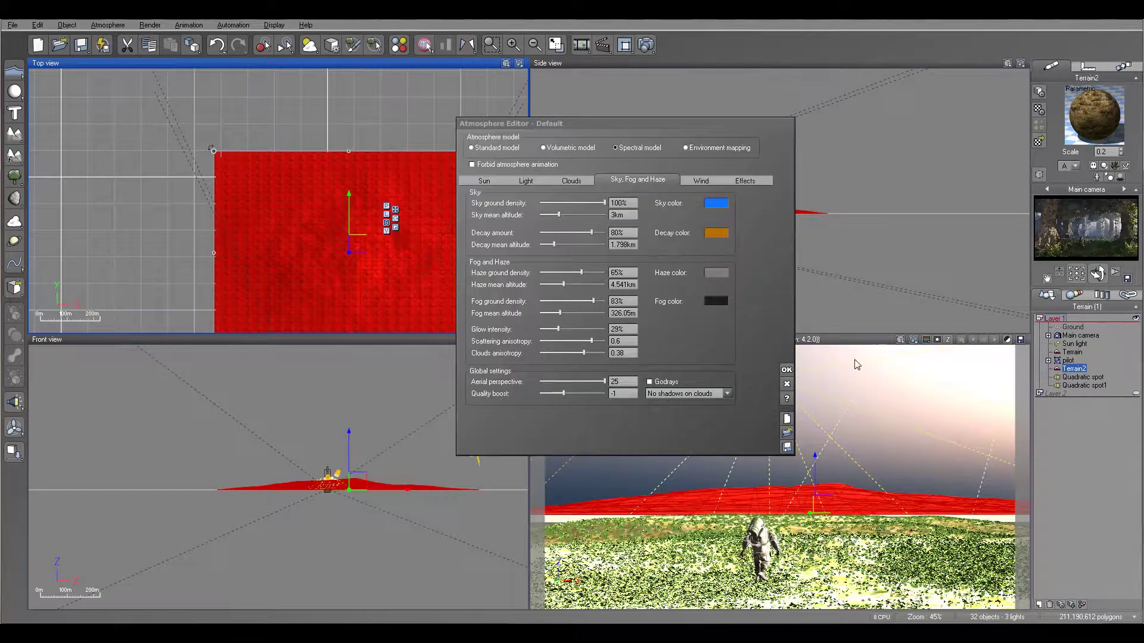
pyautogui.click(787, 369)
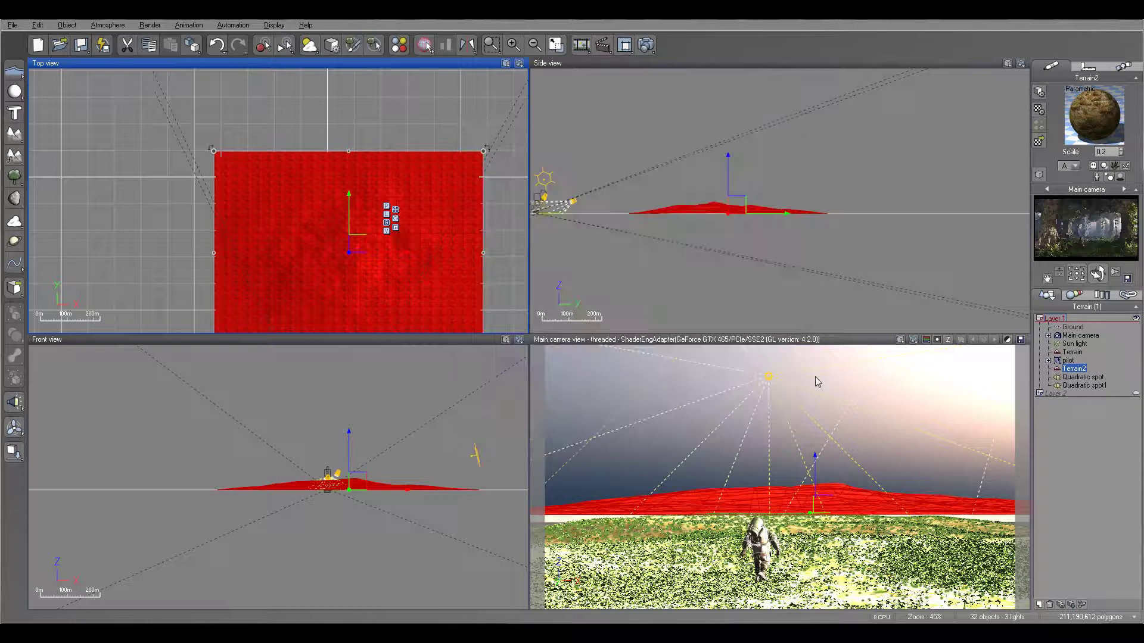
# Step: Set Quadratic spot1's power to 90 and rotate the spot to re-aim its beam
pyautogui.click(1084, 385)
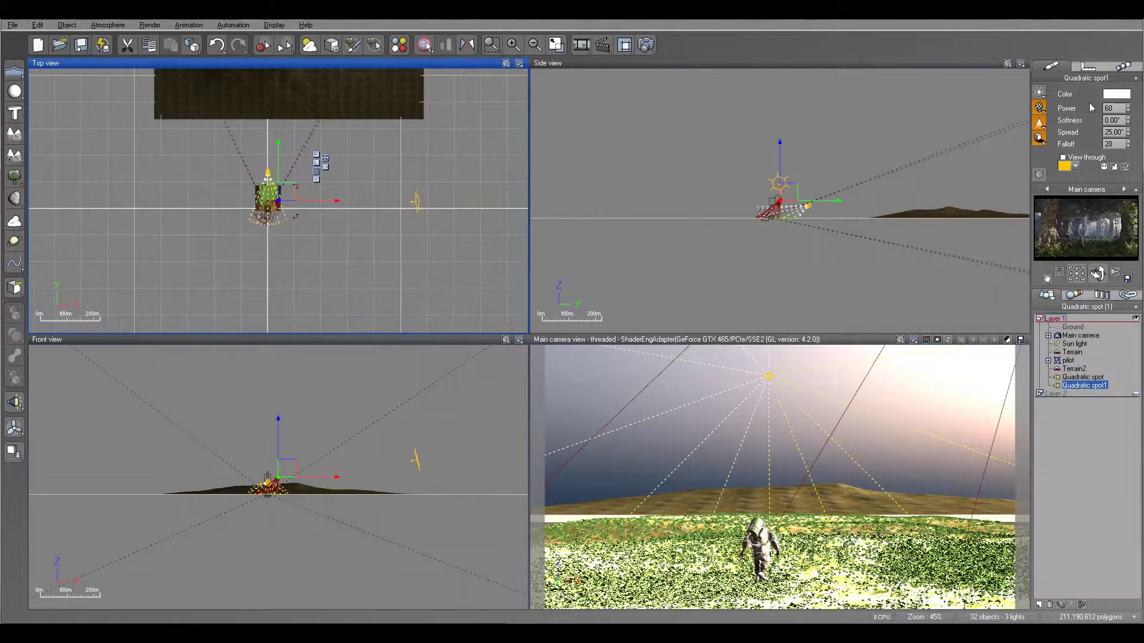
pyautogui.click(1127, 110)
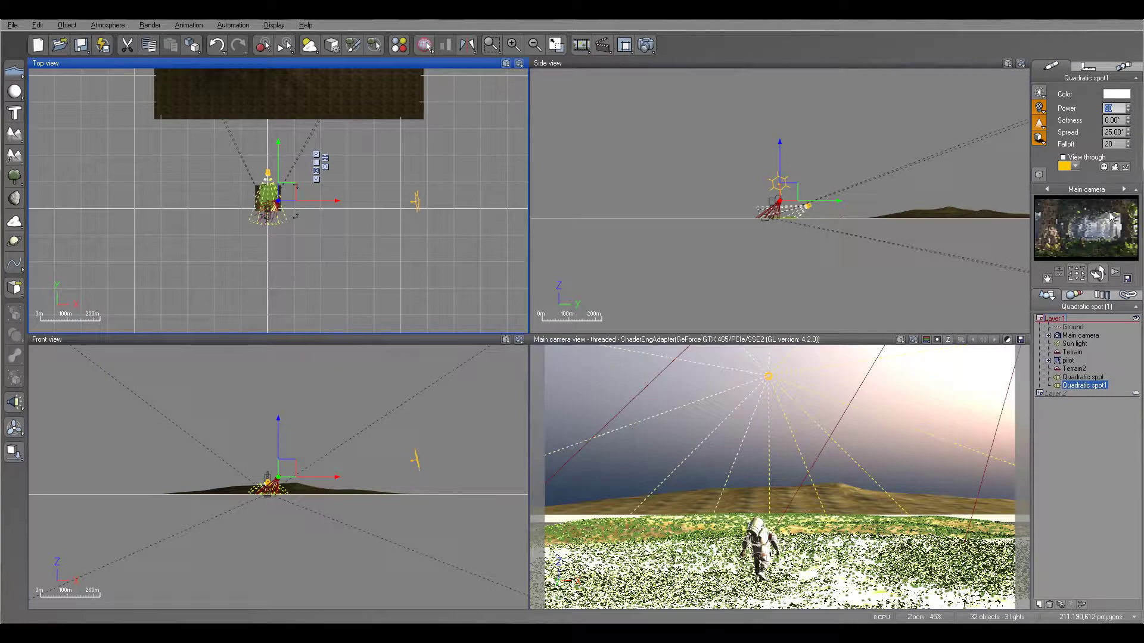
pyautogui.scroll(6, 207, 144)
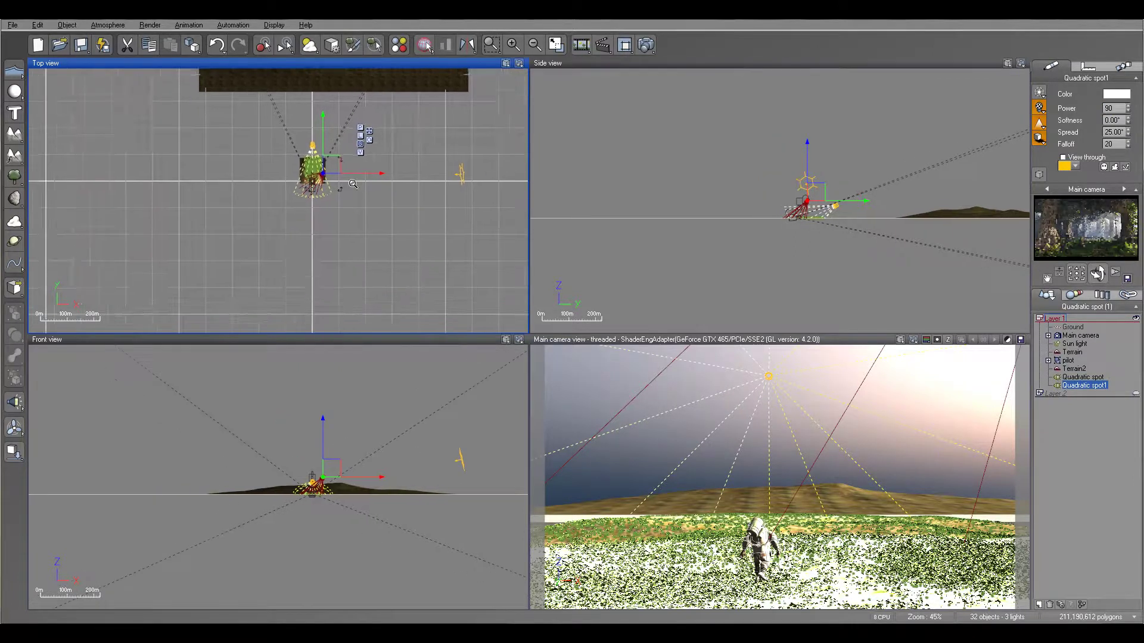
pyautogui.moveTo(208, 143); pyautogui.dragTo(375, 178)
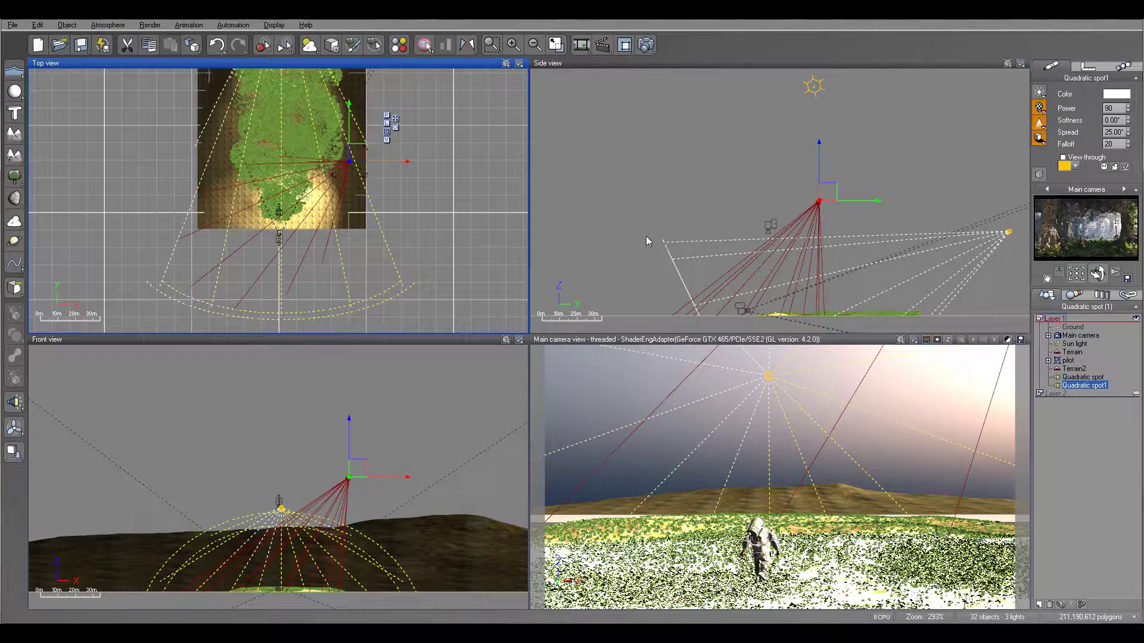
pyautogui.moveTo(365, 171); pyautogui.dragTo(365, 176)
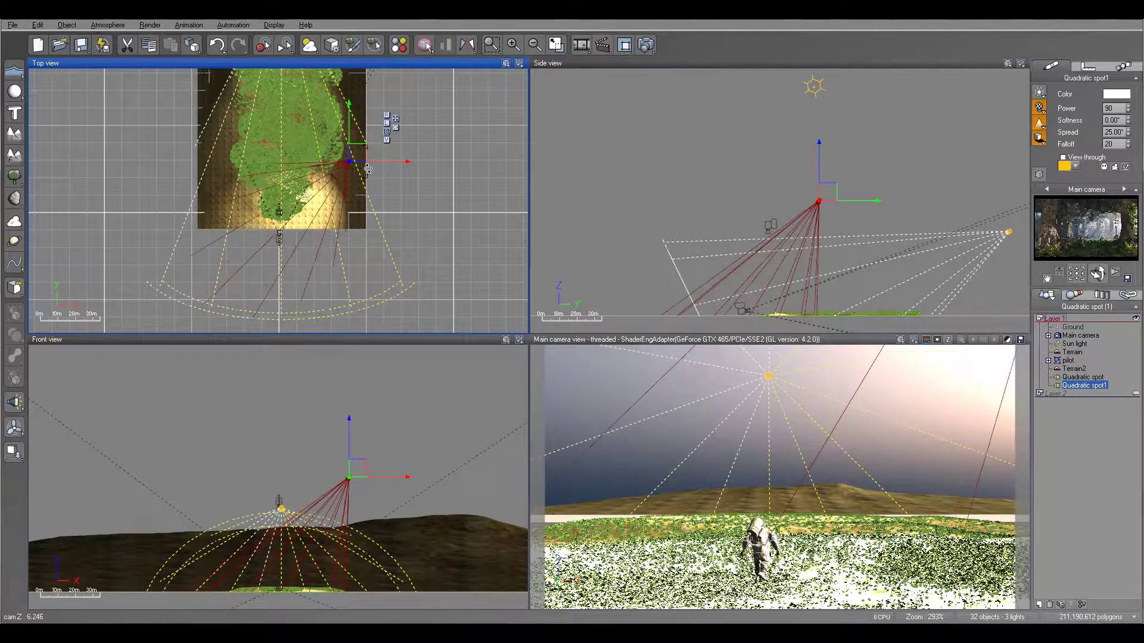
# Step: Render the scene with the re-aimed spotlight, accept Post Render Options, and close the render display
pyautogui.click(646, 45)
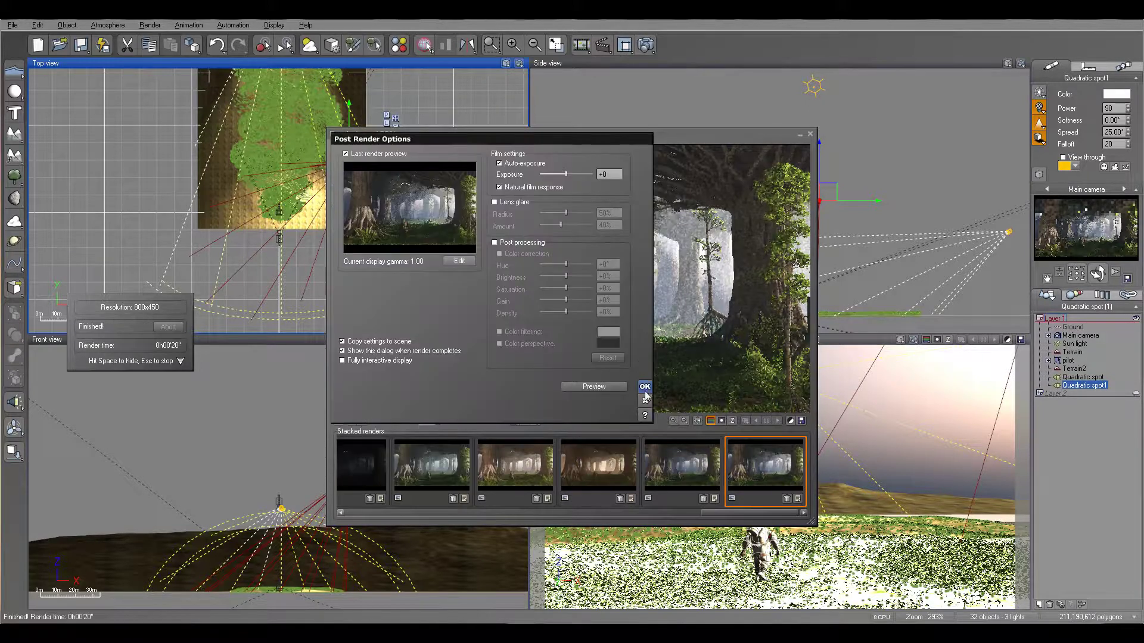
pyautogui.click(645, 387)
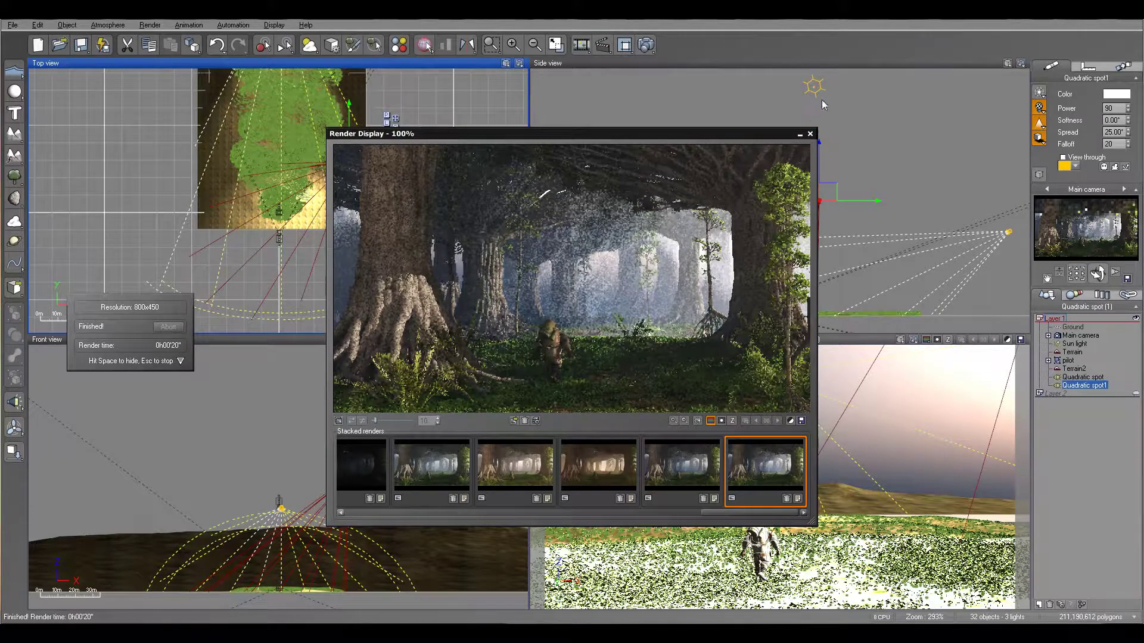
pyautogui.click(809, 133)
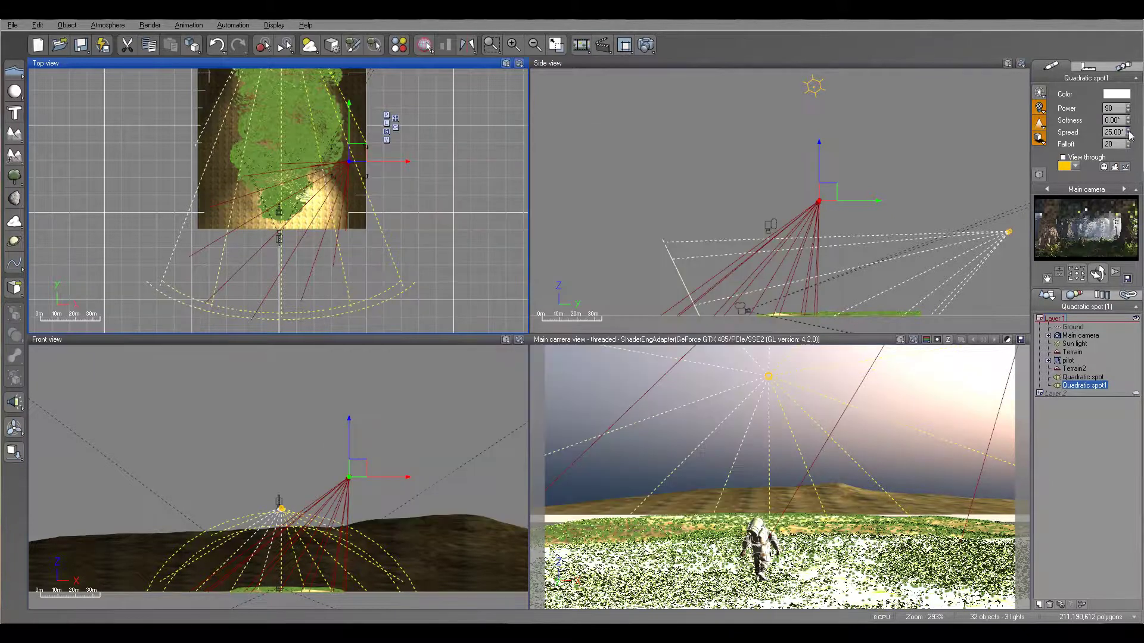
# Step: Lower Quadratic spot1's Power value from 90 to about 85
pyautogui.click(1128, 108)
pyautogui.moveTo(1128, 108); pyautogui.dragTo(1128, 117)
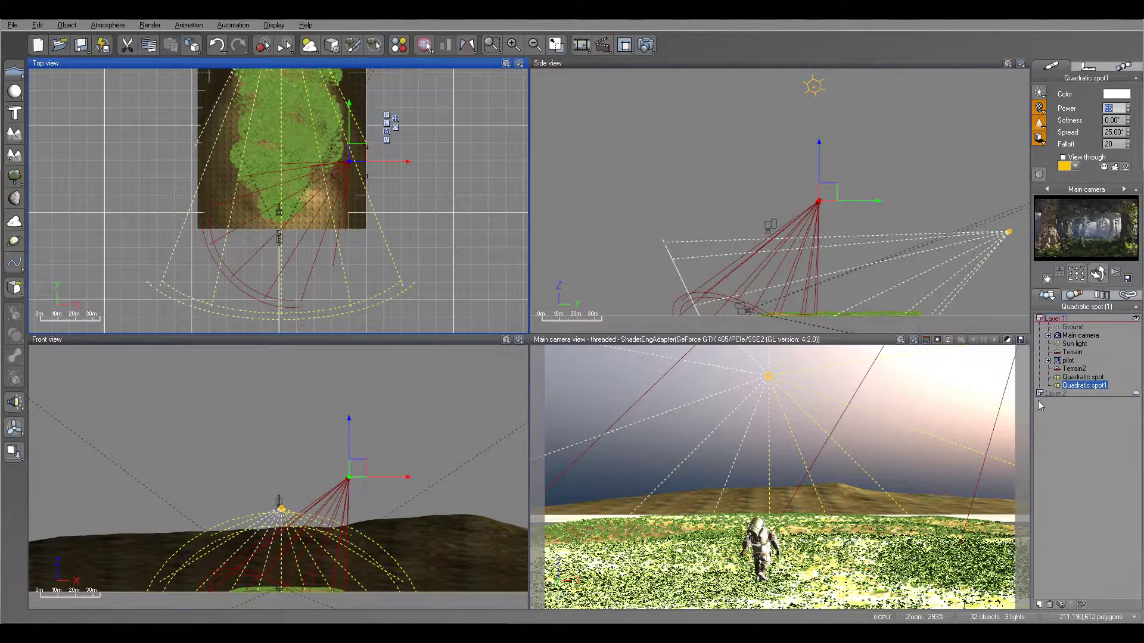
# Step: Select the pilot character and slide it left along the X axis
pyautogui.click(1067, 361)
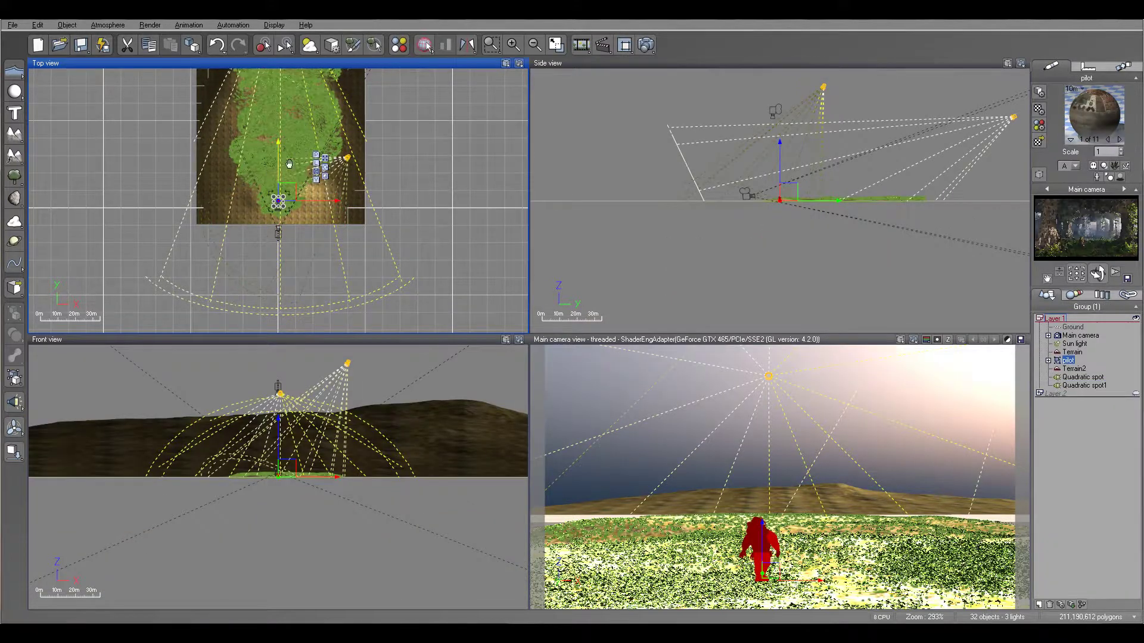
pyautogui.scroll(6, 344, 191)
pyautogui.scroll(5, 343, 192)
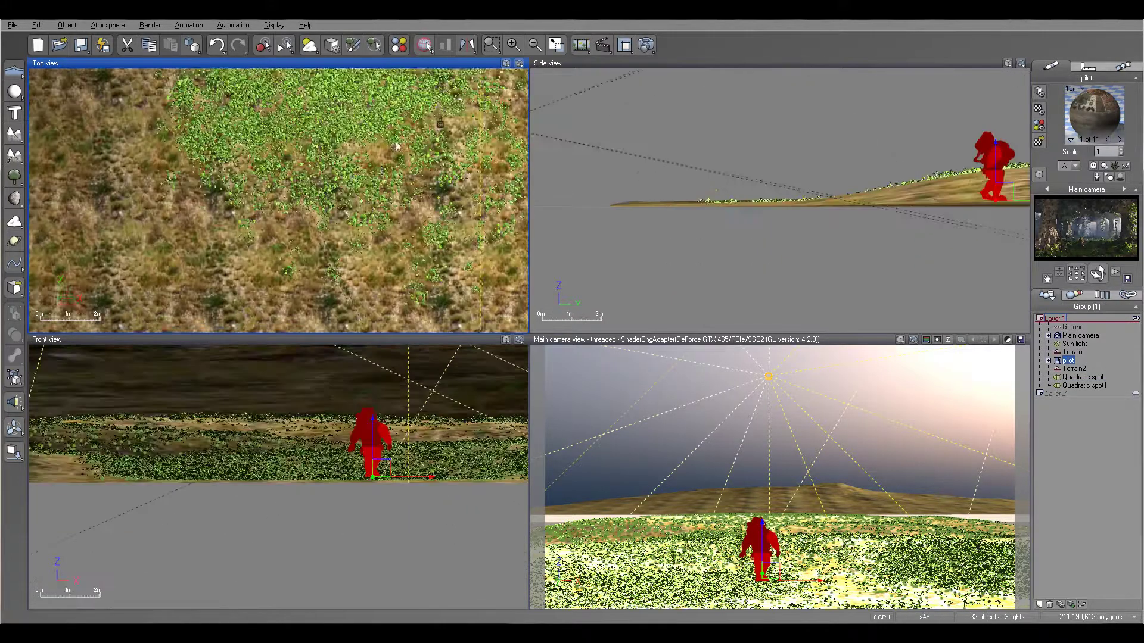
pyautogui.moveTo(410, 217); pyautogui.dragTo(395, 220)
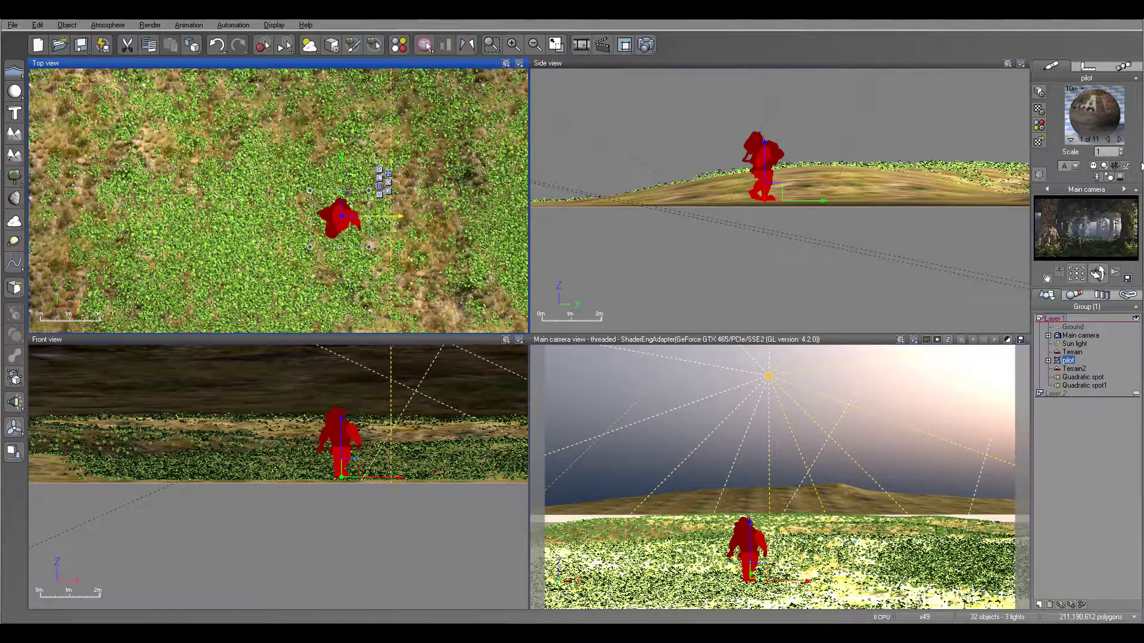
# Step: Render the scene and accept Post Render Options to view the 800x450 result
pyautogui.click(647, 45)
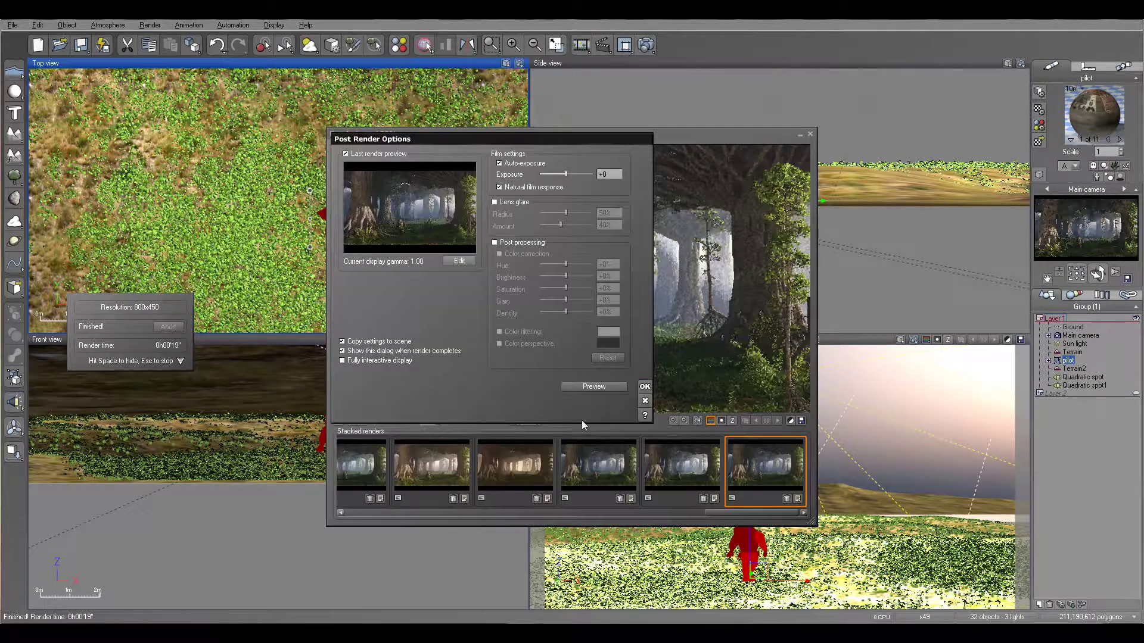
pyautogui.click(644, 387)
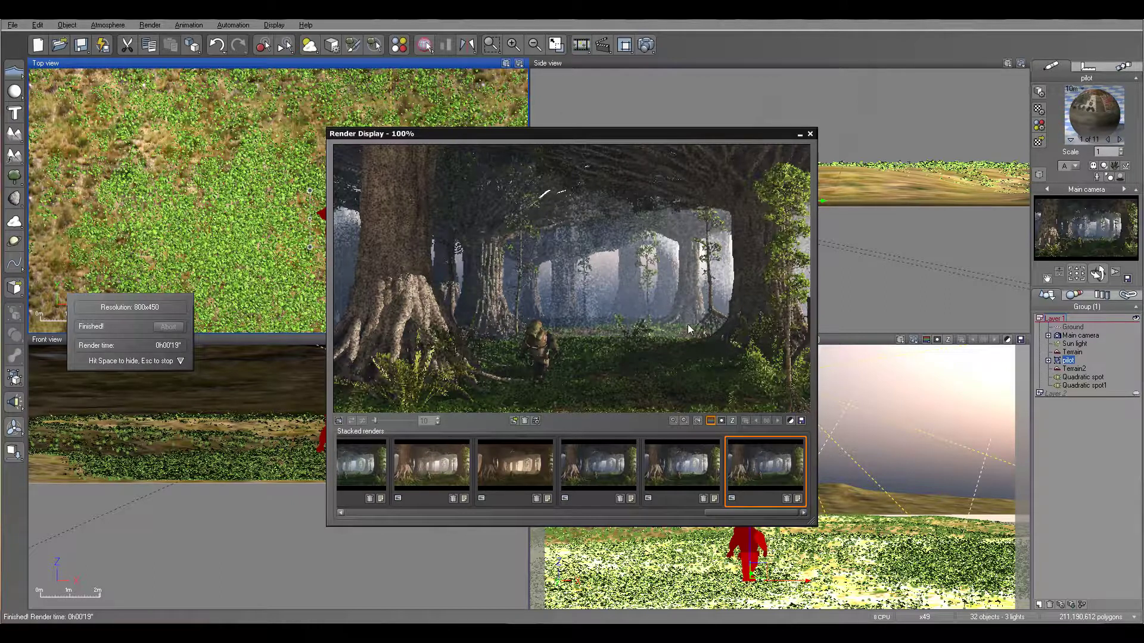
# Step: Close the last render, nudge Small Palm17 slightly right along X, and render again
pyautogui.click(810, 133)
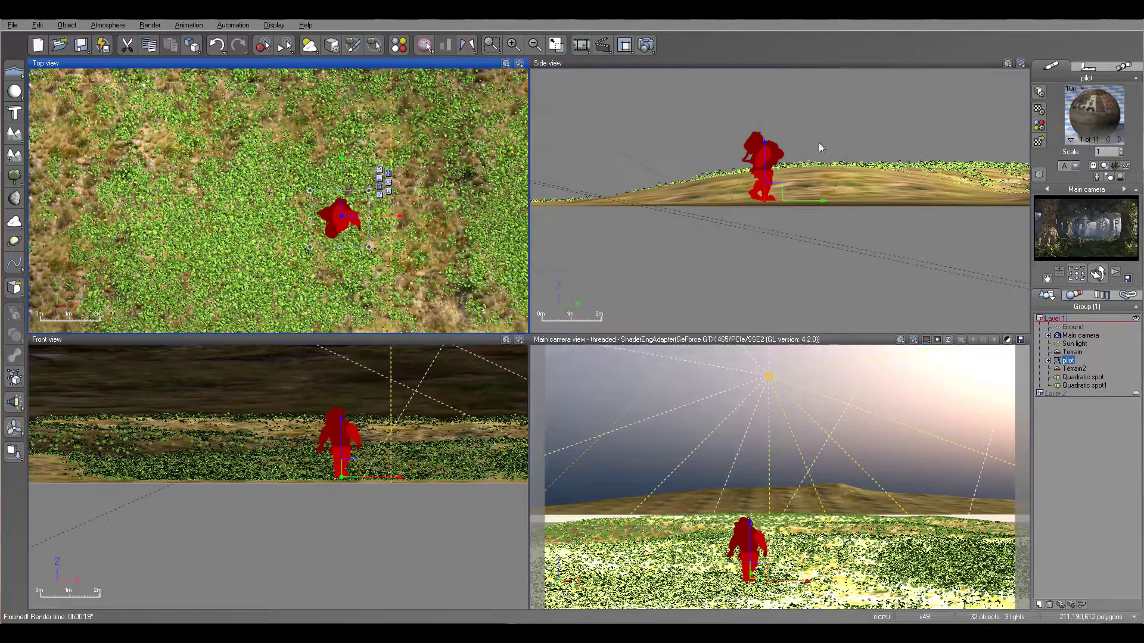
pyautogui.click(1040, 394)
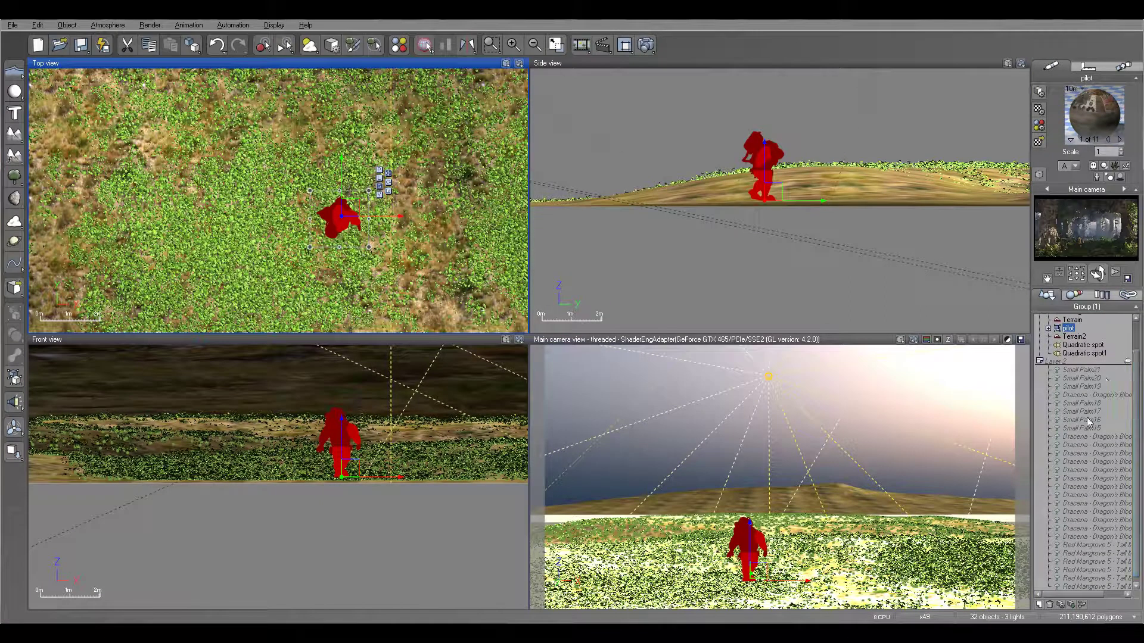
pyautogui.click(1083, 430)
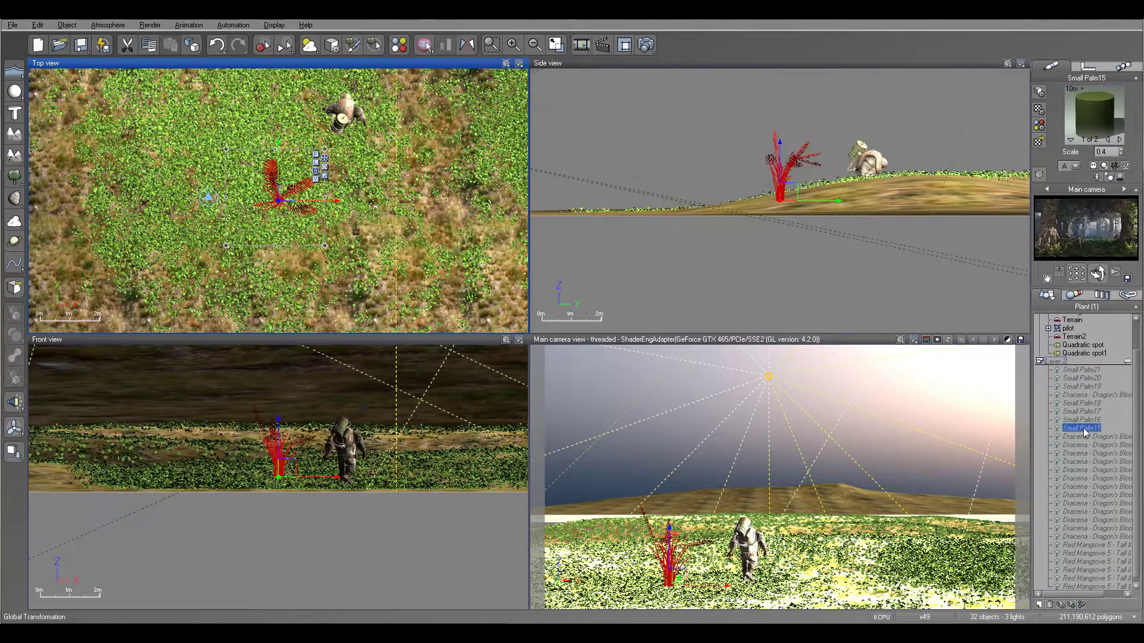
pyautogui.click(1083, 421)
pyautogui.click(1084, 412)
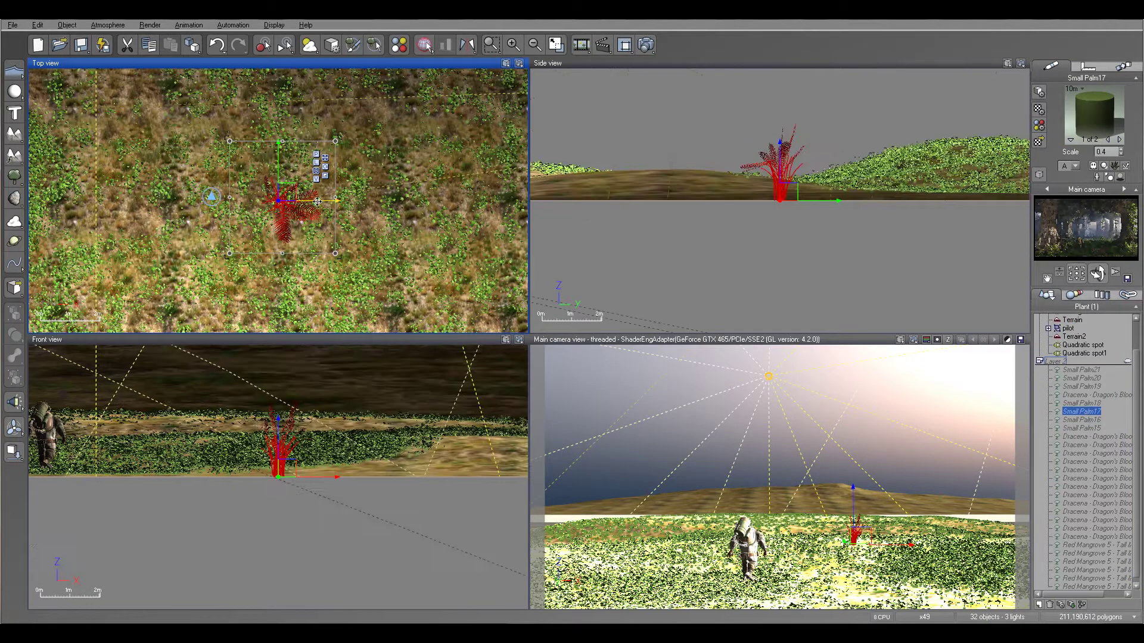
pyautogui.moveTo(331, 202); pyautogui.dragTo(419, 210)
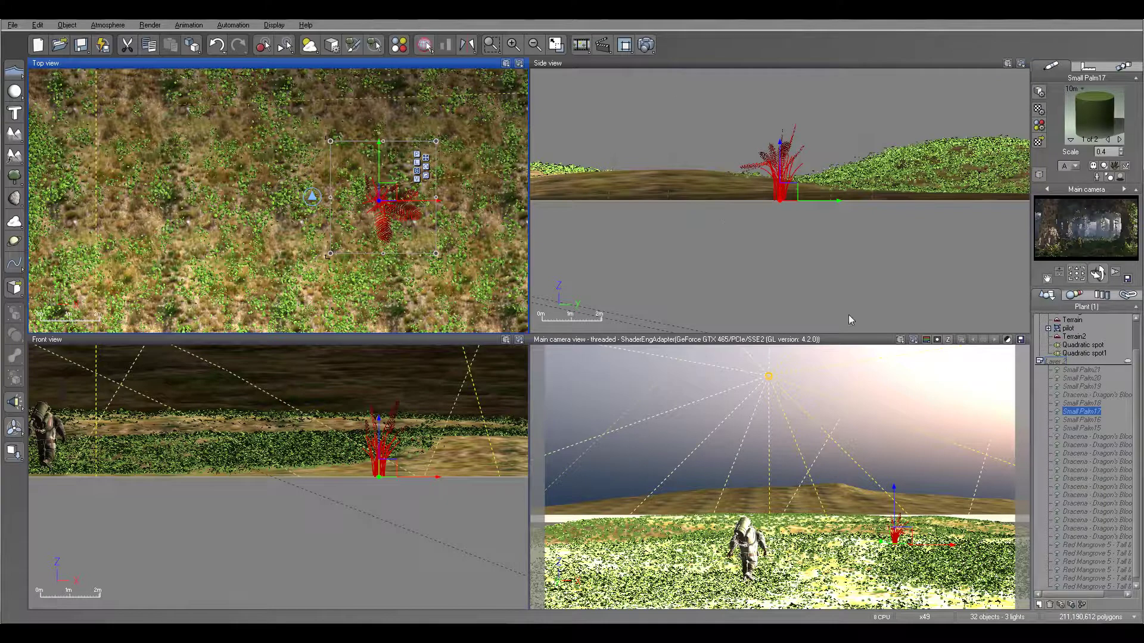
pyautogui.click(646, 45)
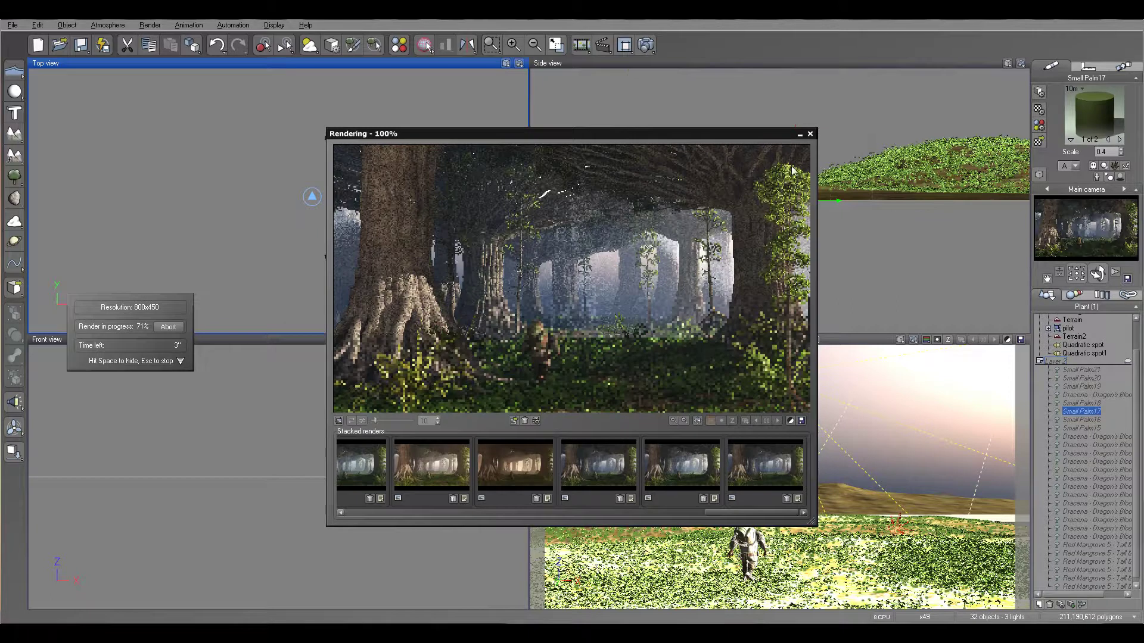
# Step: Close the render, move Small Palm21 right along its X axis, and re-render the scene
pyautogui.click(810, 133)
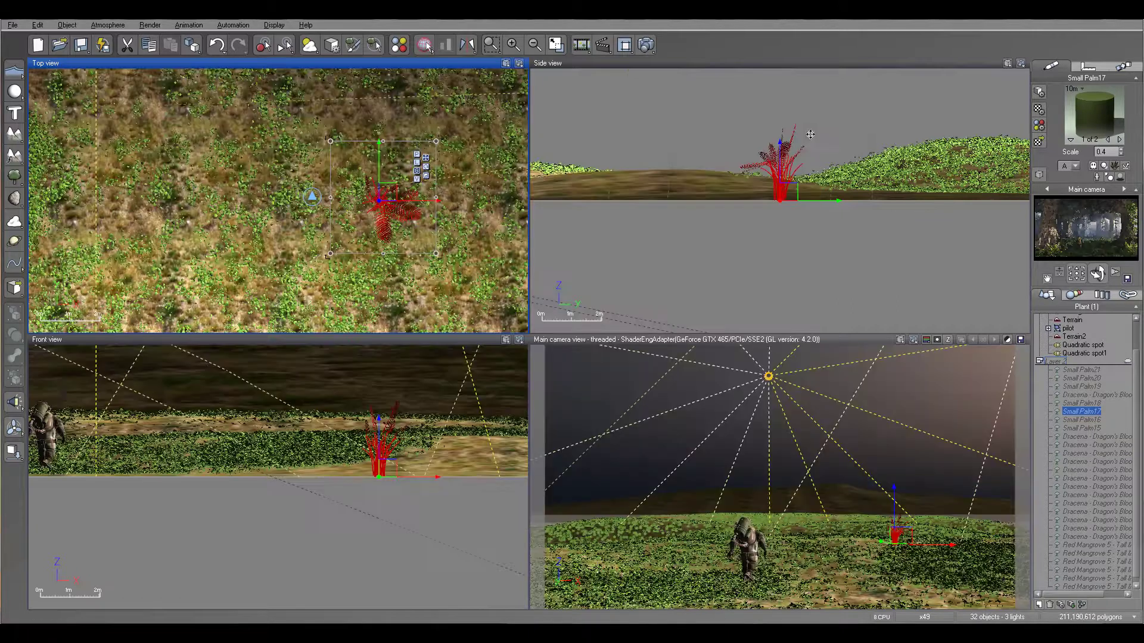
pyautogui.click(1082, 411)
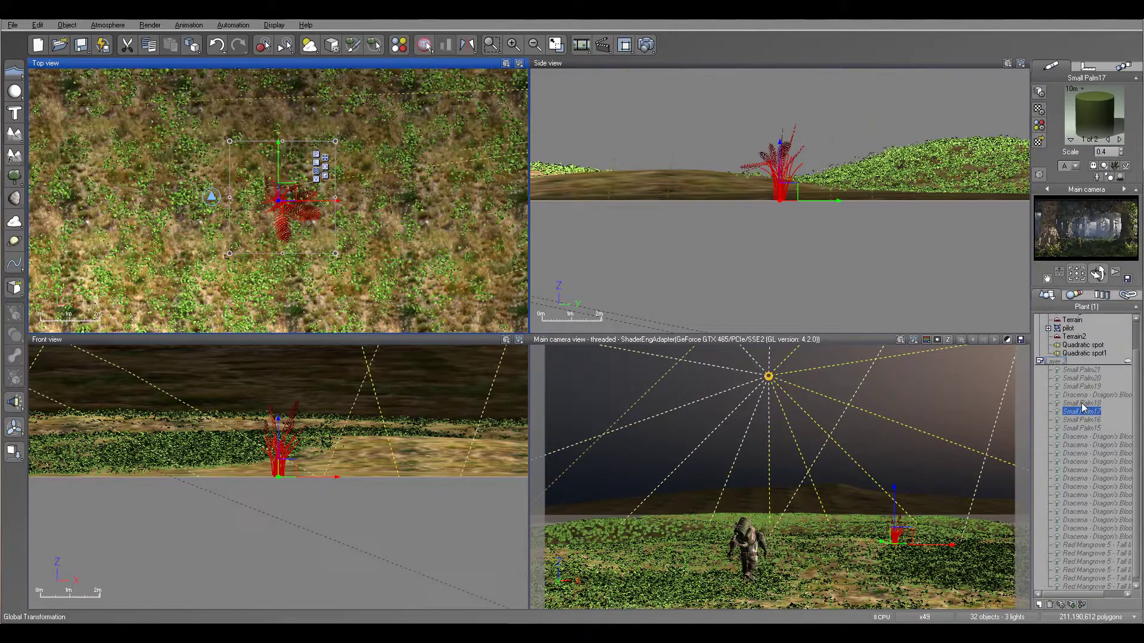
pyautogui.click(1082, 404)
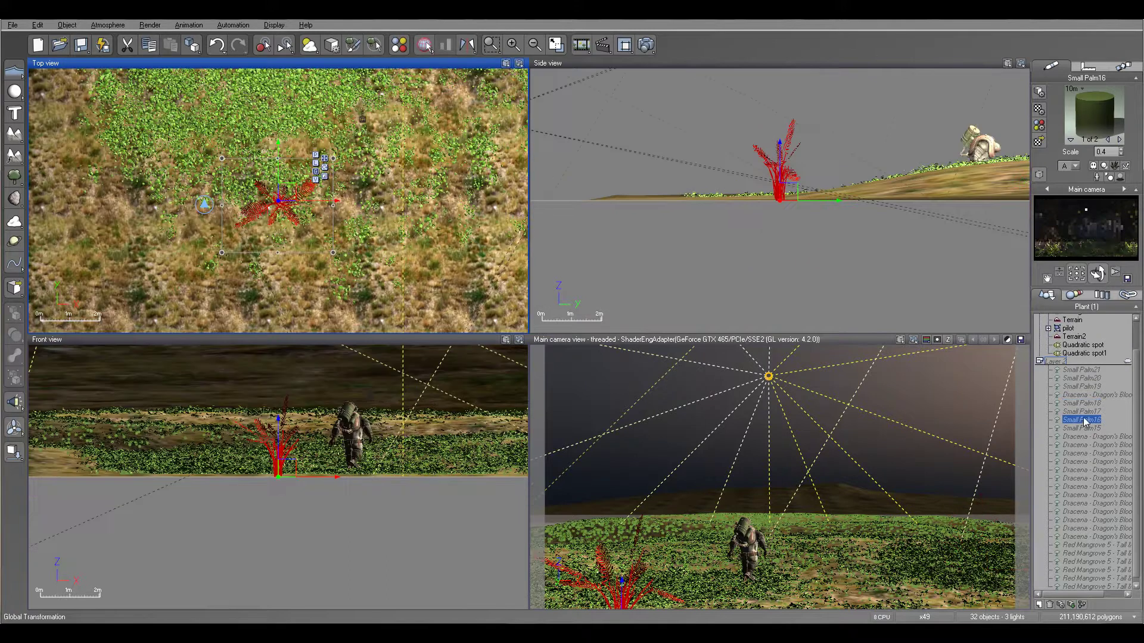
pyautogui.click(1082, 411)
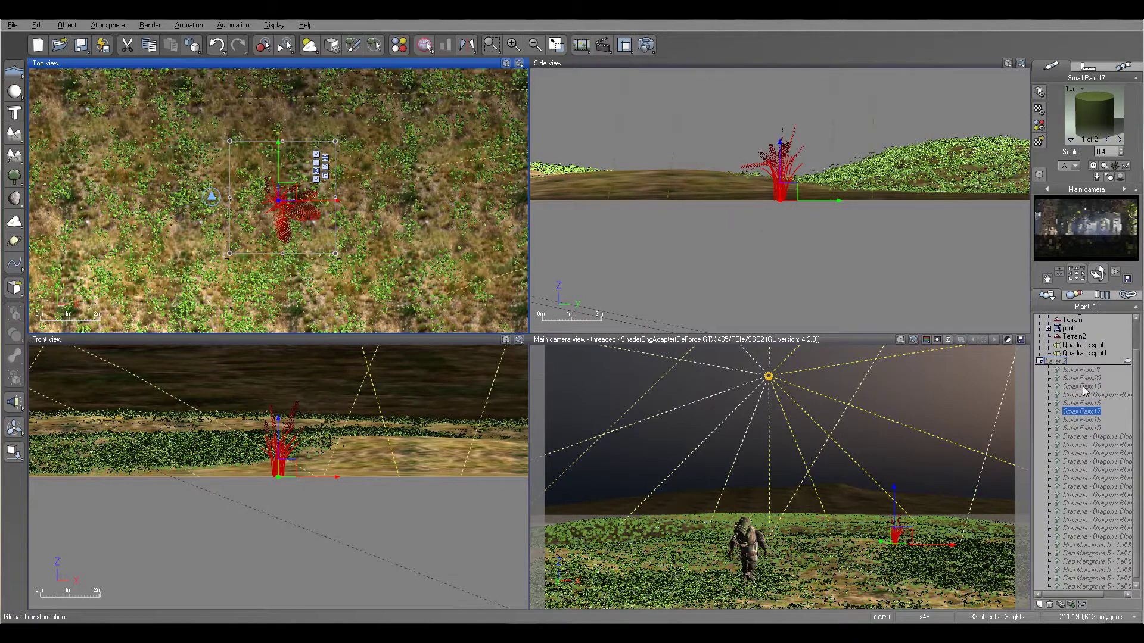
pyautogui.click(1083, 387)
pyautogui.click(1083, 378)
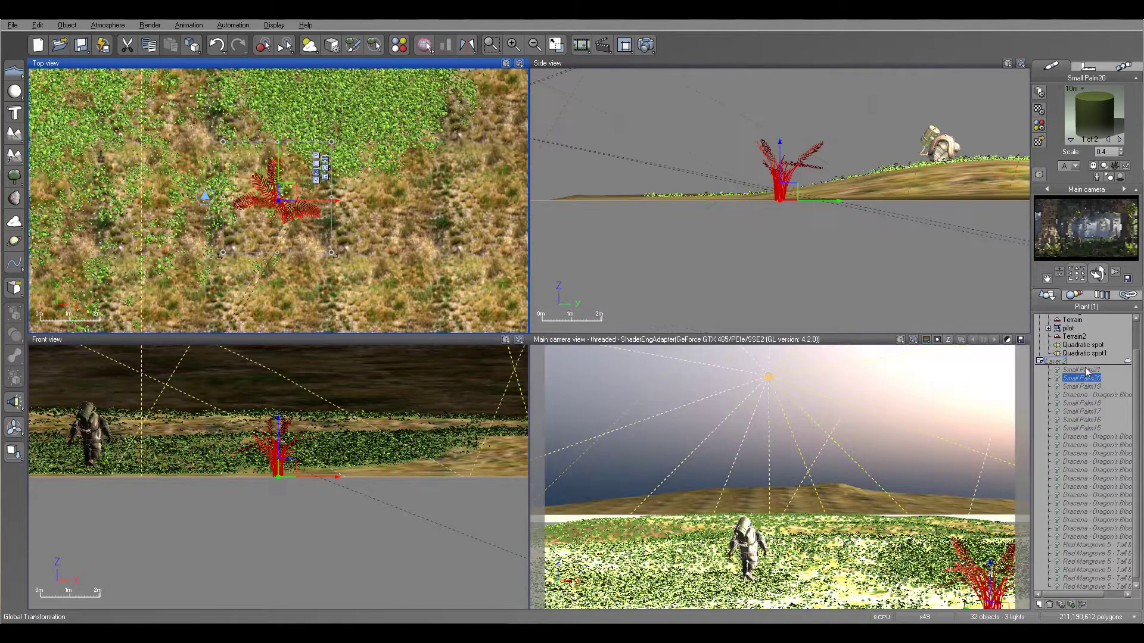
pyautogui.click(1085, 370)
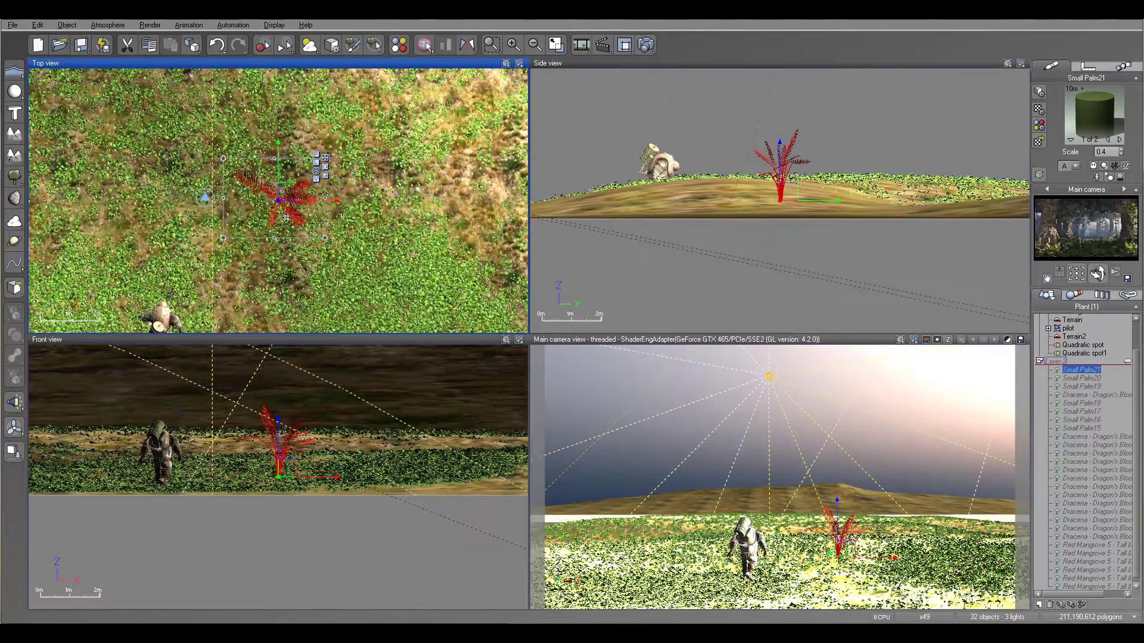
pyautogui.moveTo(322, 202); pyautogui.dragTo(408, 204)
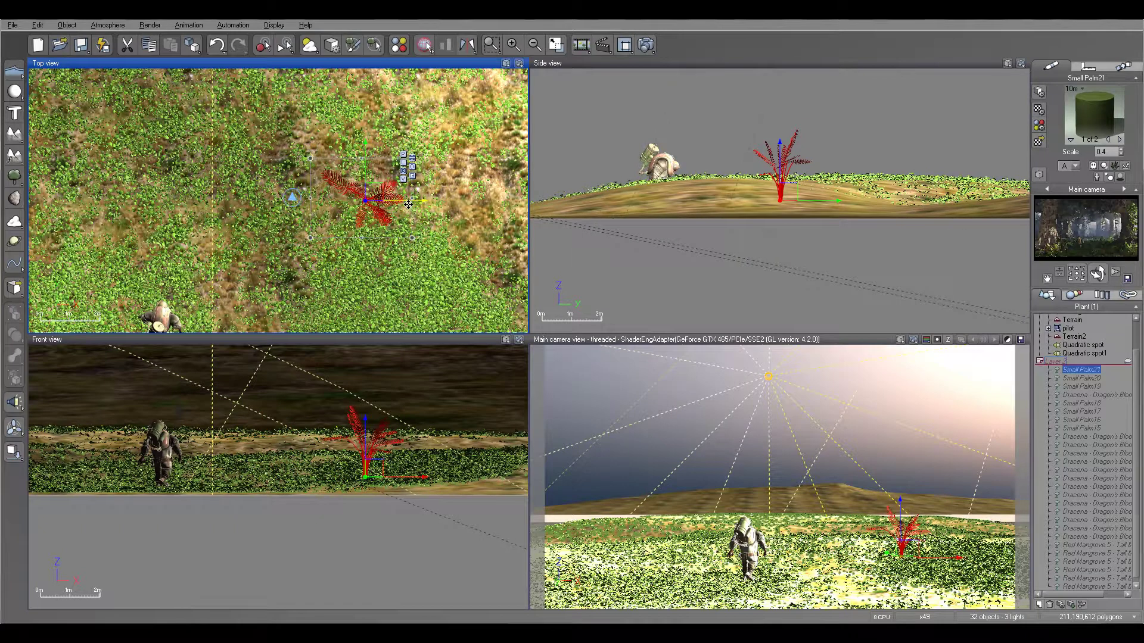
pyautogui.click(646, 45)
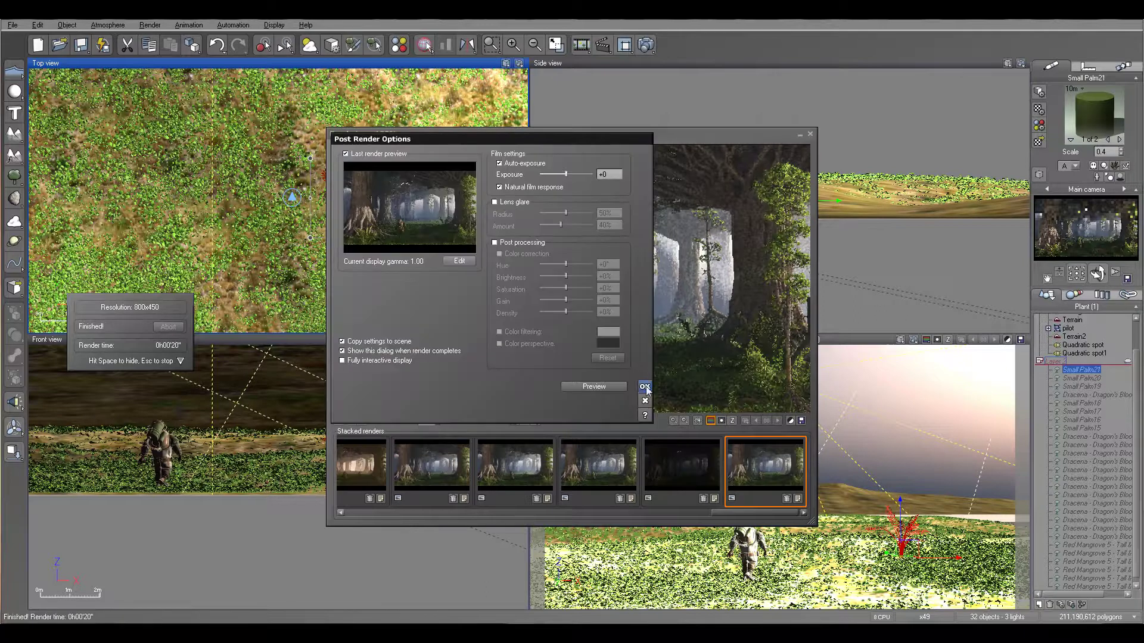
# Step: Dismiss the render display and Render Options unchanged, then bring up the Atmosphere Editor
pyautogui.click(647, 389)
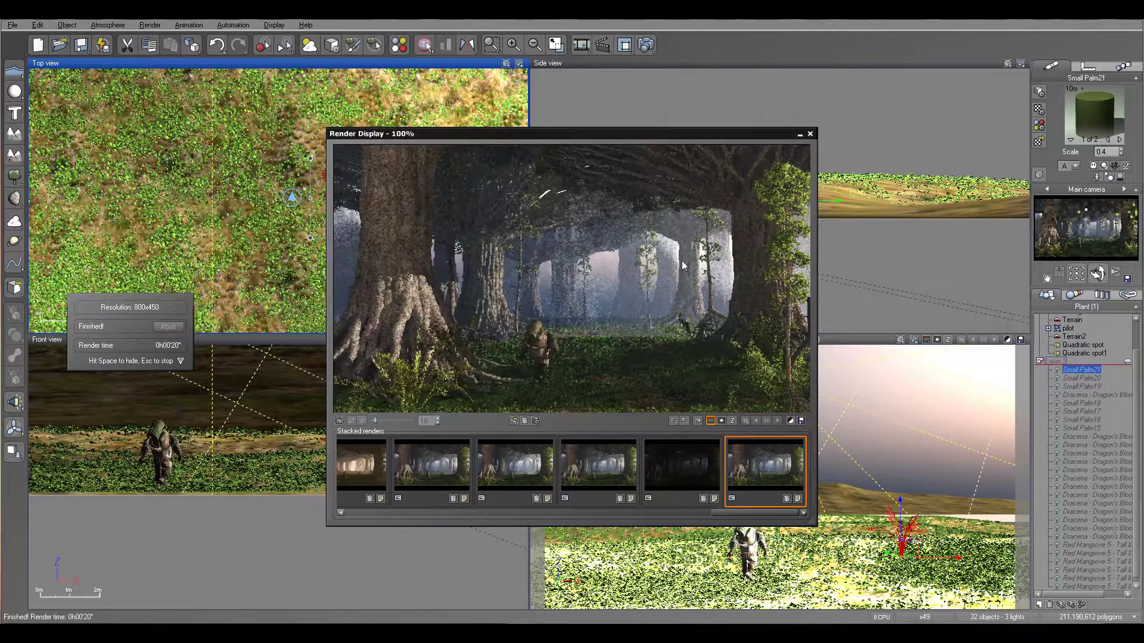
pyautogui.click(810, 134)
pyautogui.click(647, 45)
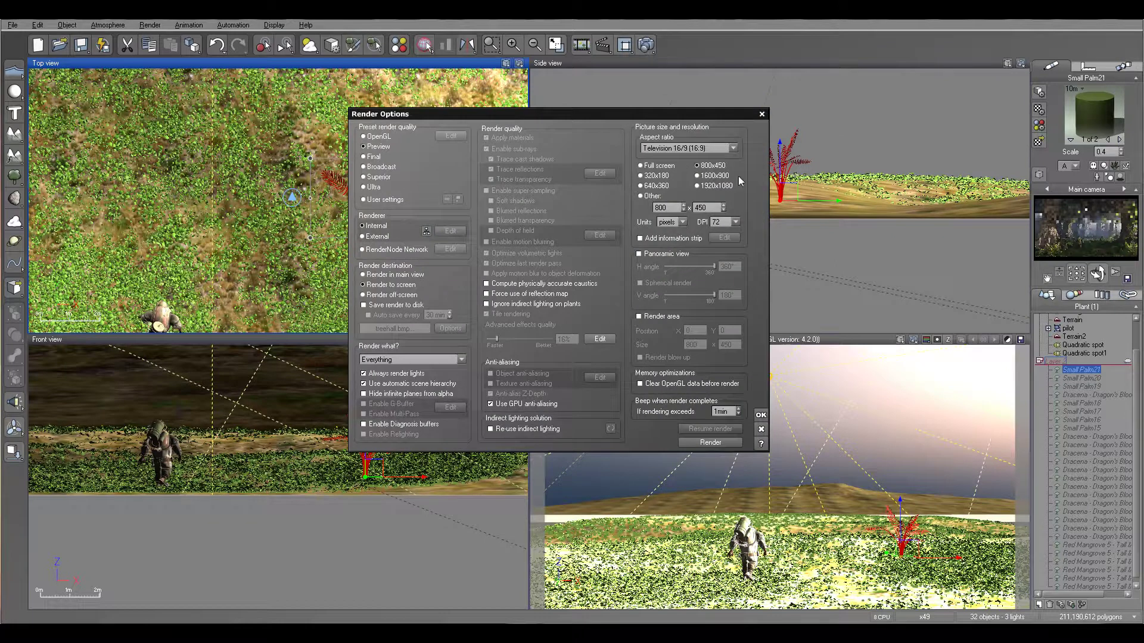
pyautogui.click(761, 416)
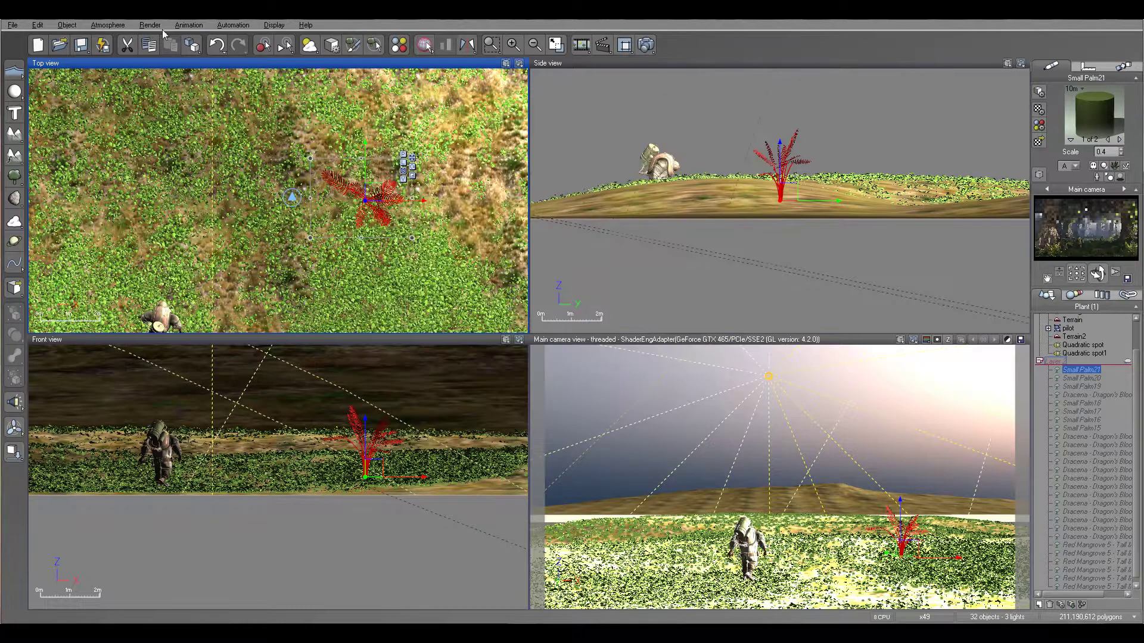
pyautogui.click(108, 25)
pyautogui.click(120, 76)
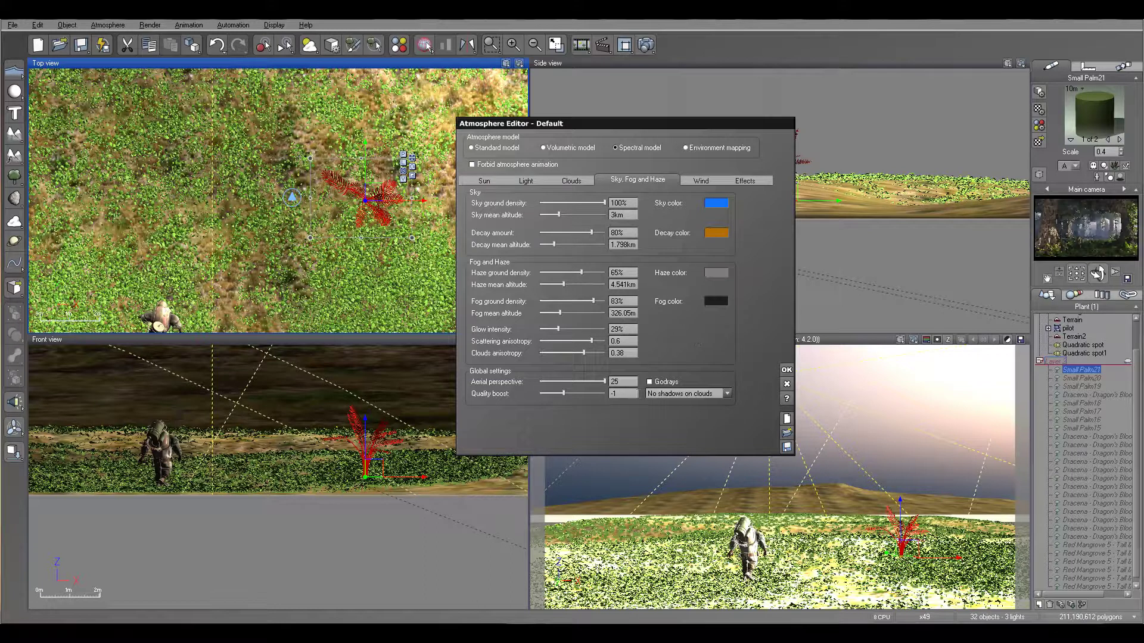
# Step: Set the Sky, Fog and Haze quality boost to 0
pyautogui.click(623, 393)
pyautogui.write('0')
pyautogui.press('Return')
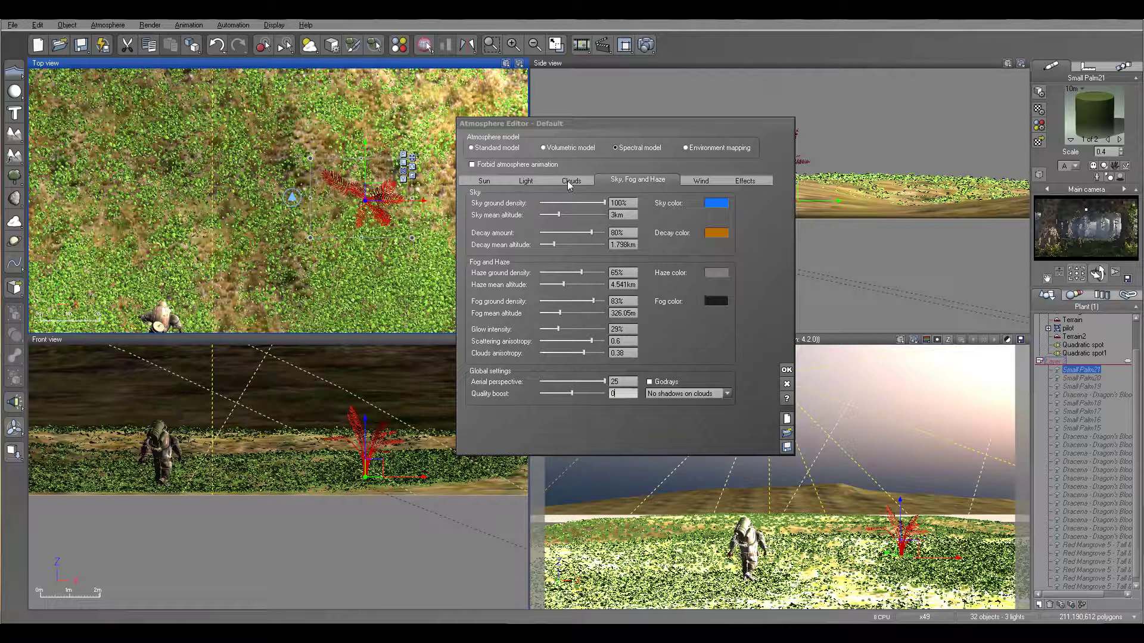
# Step: On the Light tab, raise quality boost to +1 and settle light balance near 38%
pyautogui.click(526, 181)
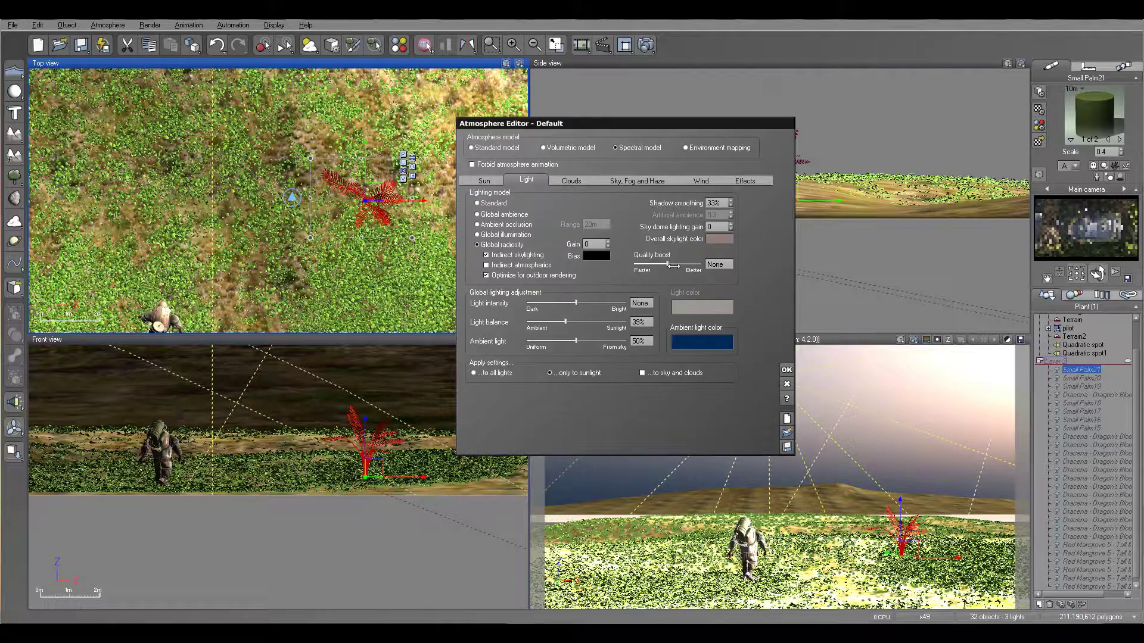
pyautogui.moveTo(667, 264); pyautogui.dragTo(678, 265)
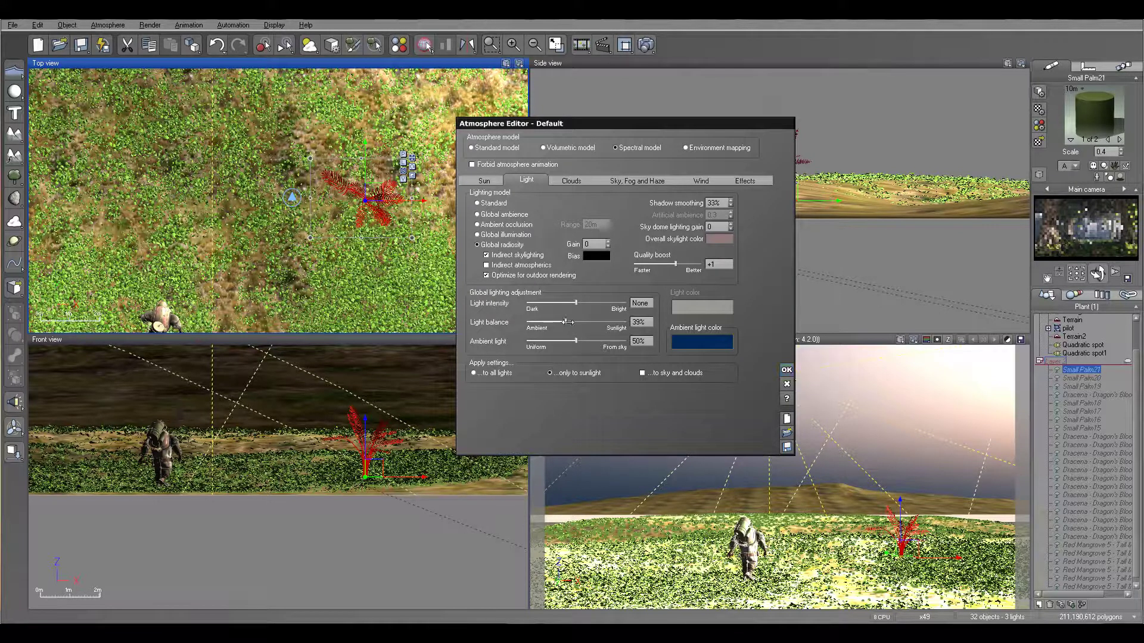
pyautogui.moveTo(568, 323); pyautogui.dragTo(583, 322)
pyautogui.rightClick(1059, 239)
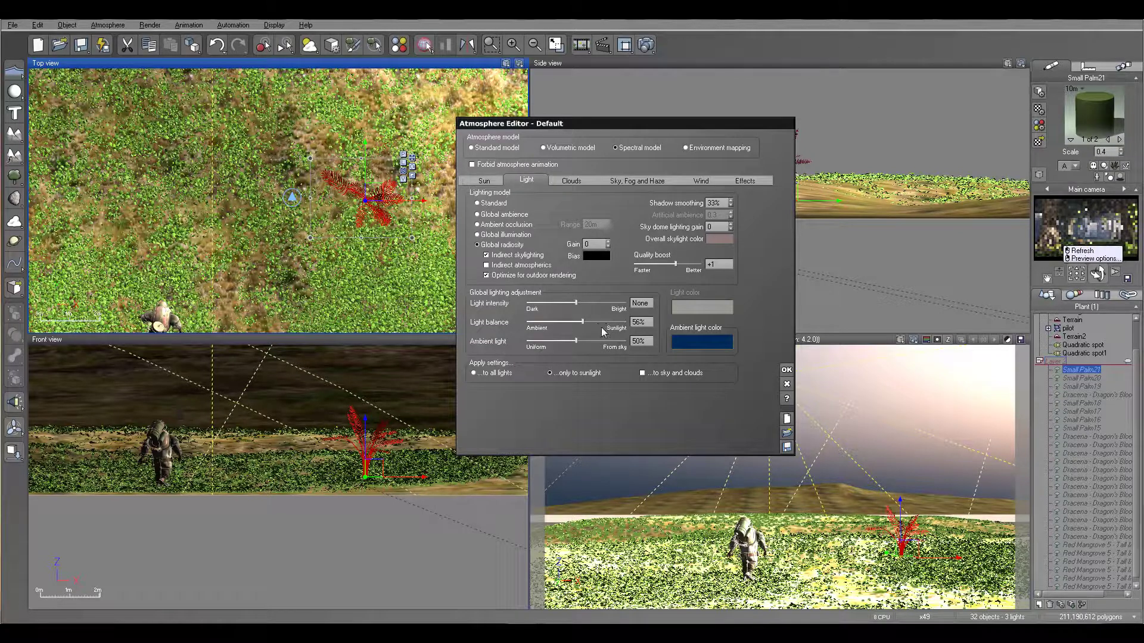
pyautogui.click(910, 206)
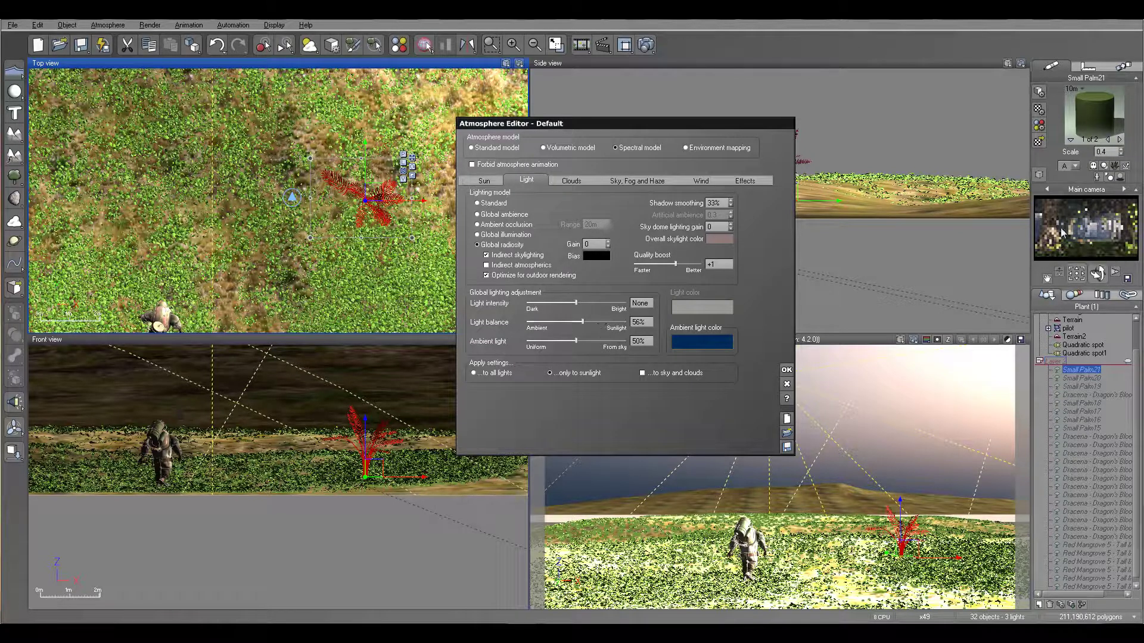
pyautogui.moveTo(595, 327); pyautogui.dragTo(573, 323)
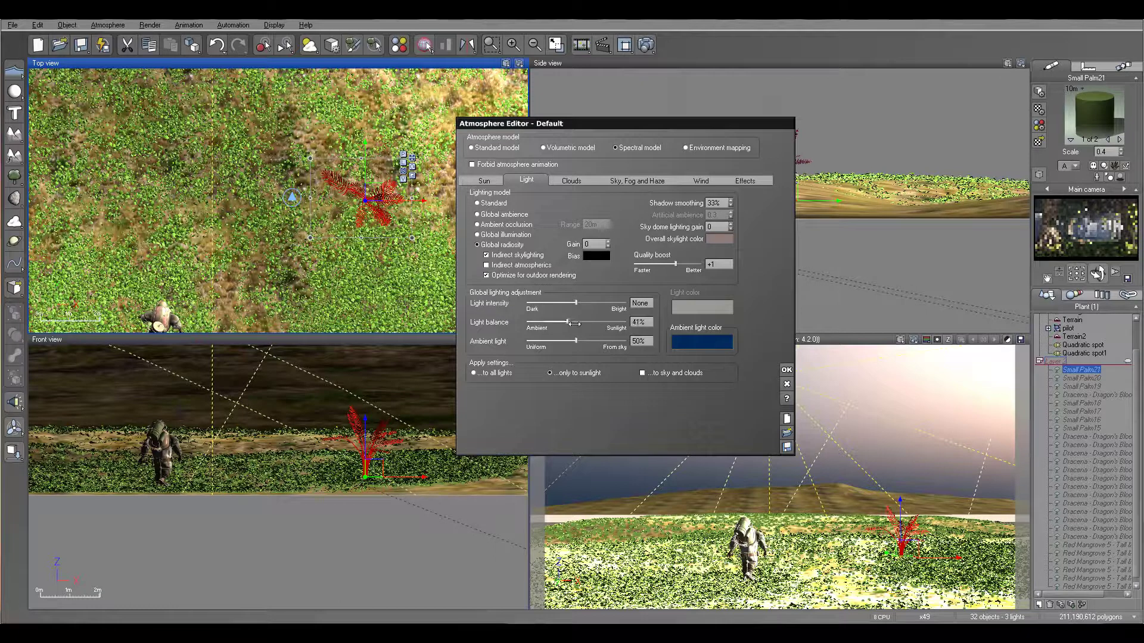
# Step: Apply the atmosphere changes and render with the Final preset at 1920x1080
pyautogui.click(787, 370)
pyautogui.click(647, 45)
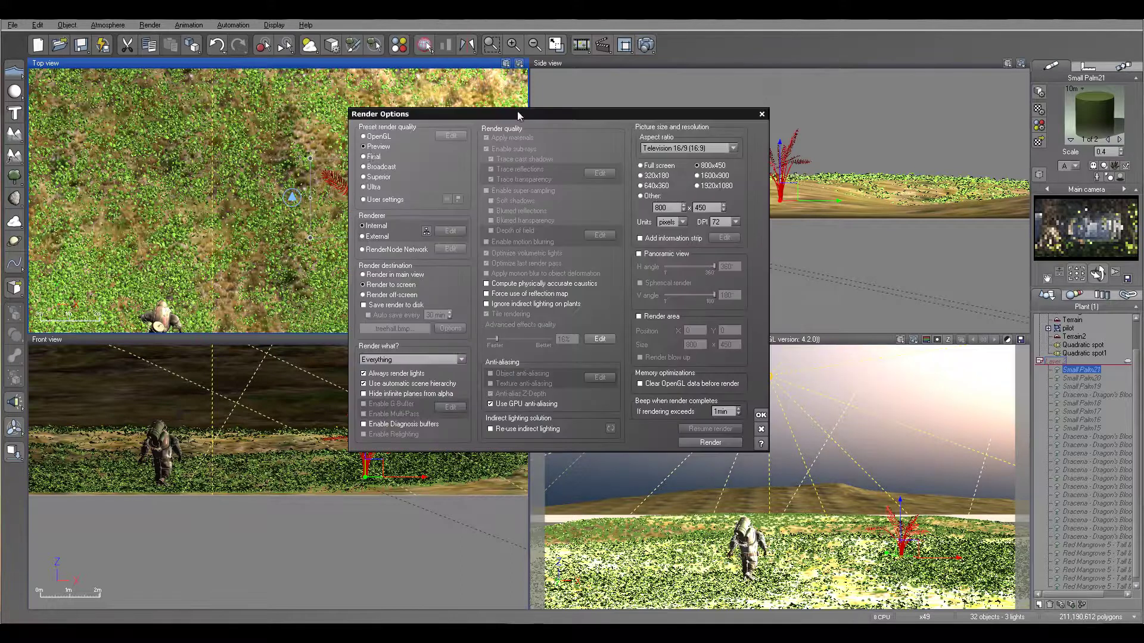
pyautogui.click(370, 156)
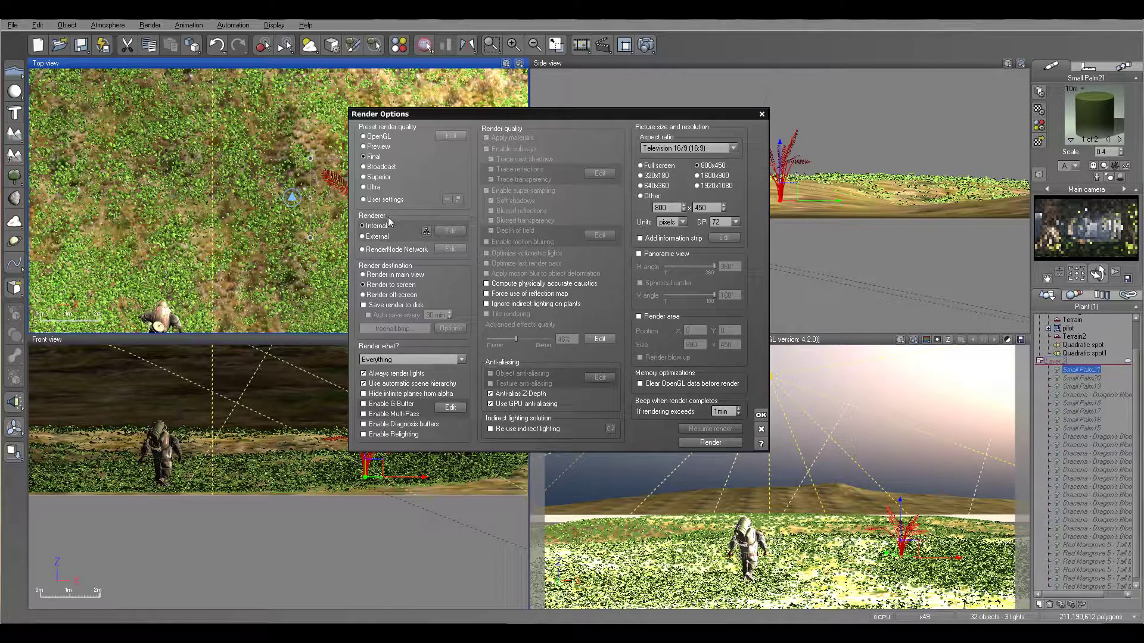
pyautogui.click(706, 187)
pyautogui.click(760, 417)
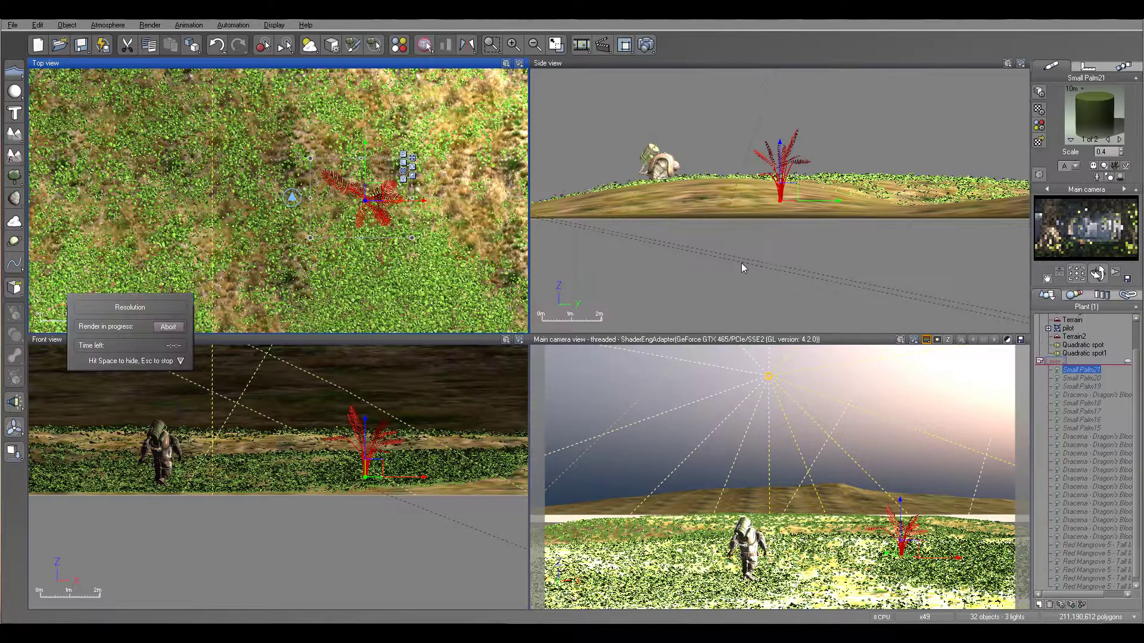